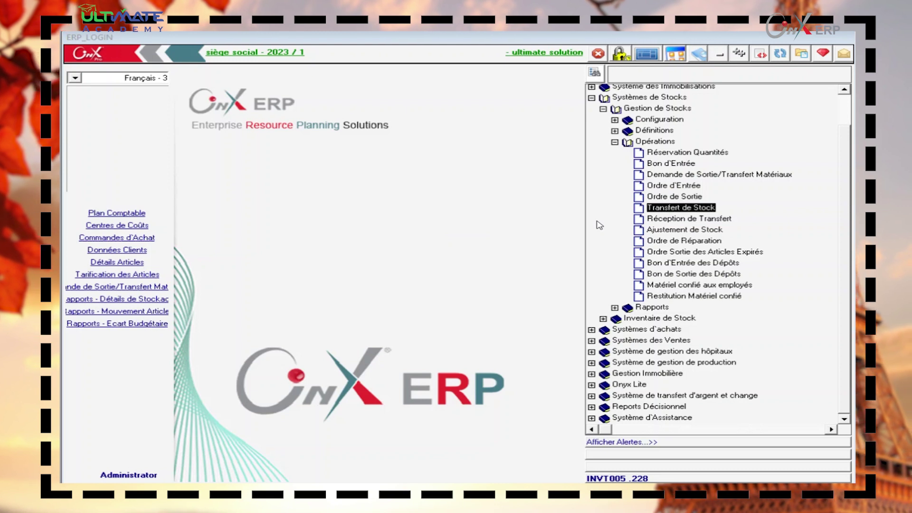
Open the Transfert de Stock form, start a new transfer, and set its source warehouse to Entrepôts 1
double_click(686, 212)
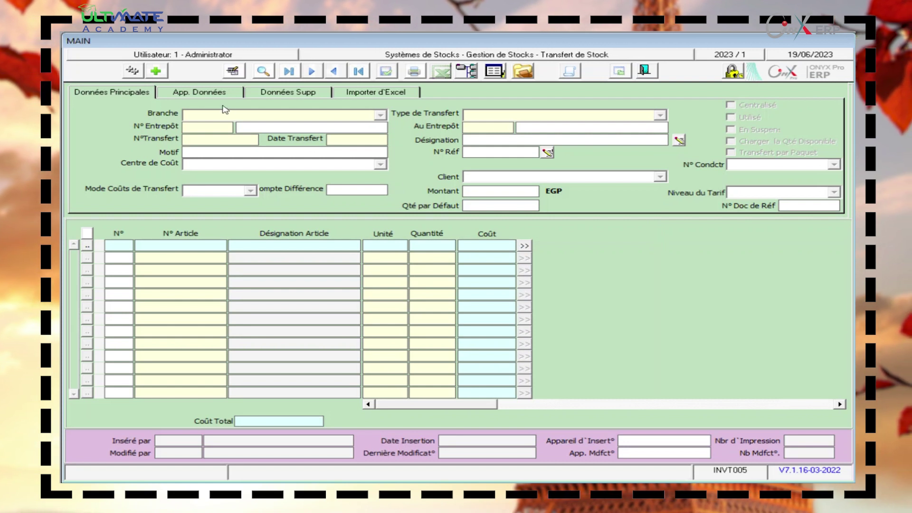
left_click(161, 76)
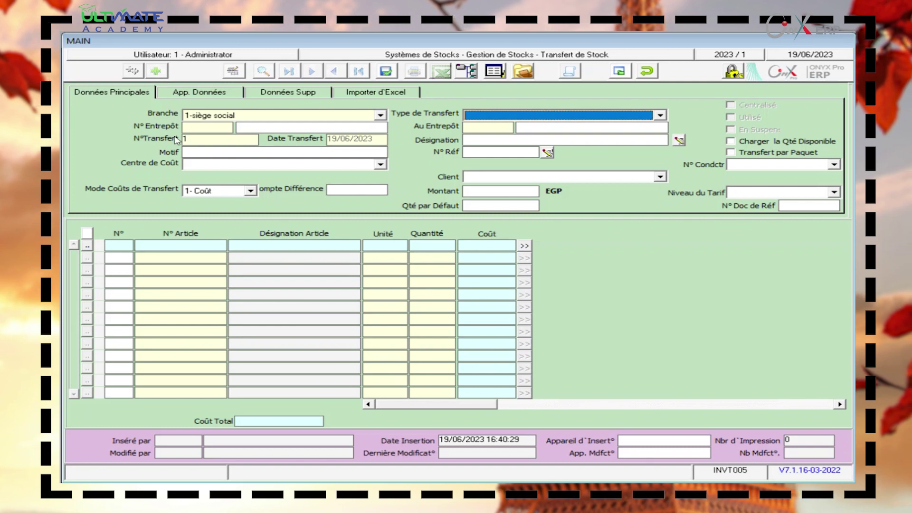
left_click(223, 127)
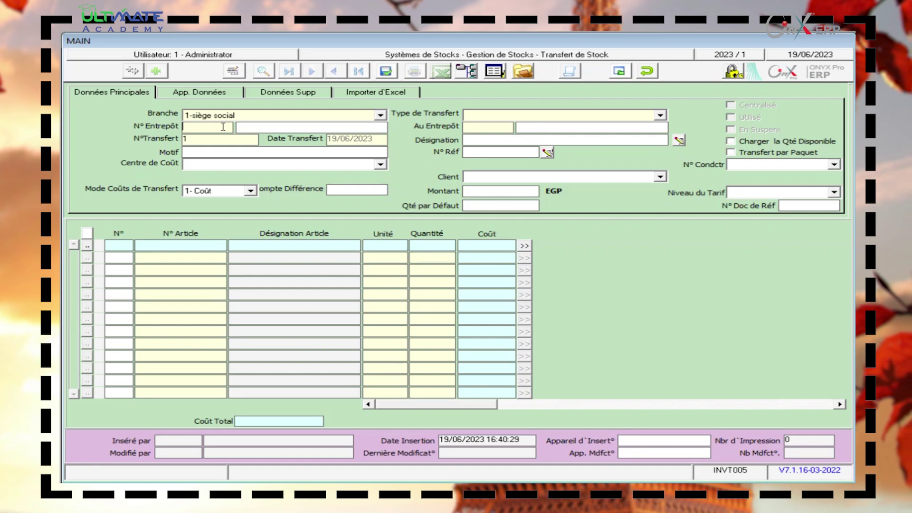
double_click(223, 127)
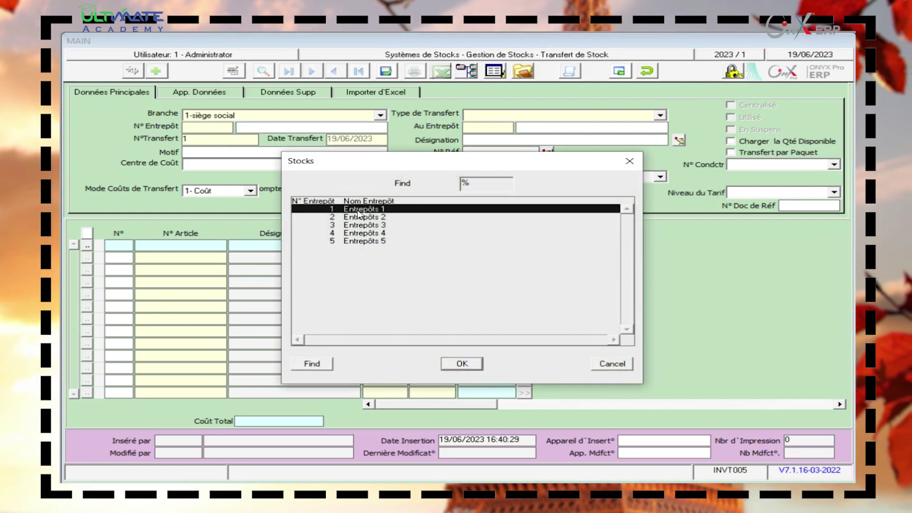
double_click(358, 212)
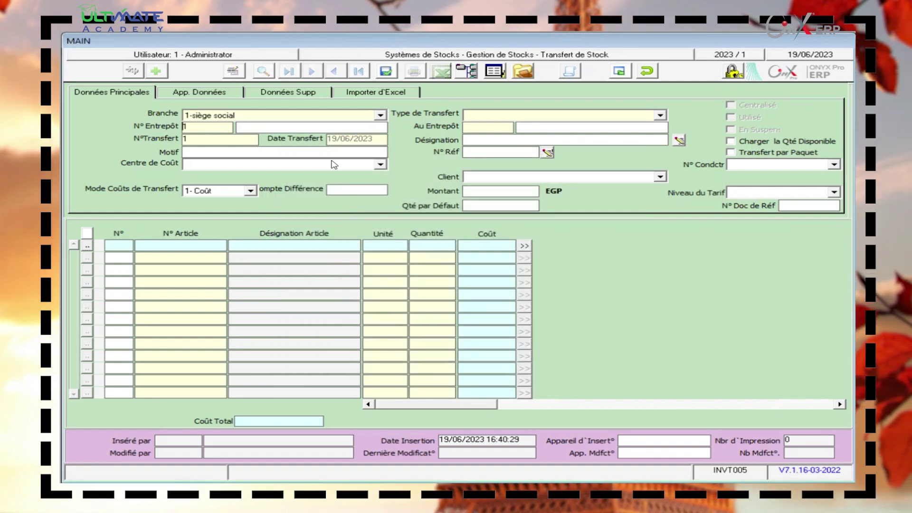
Set the transfer type to 2-transfertt and leave the reason and cost centre blank
left_click(468, 117)
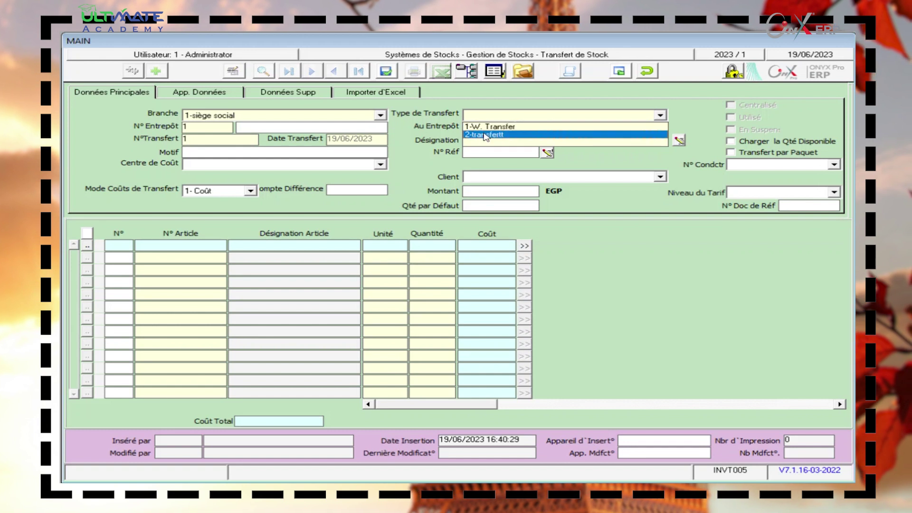
left_click(482, 135)
left_click(362, 151)
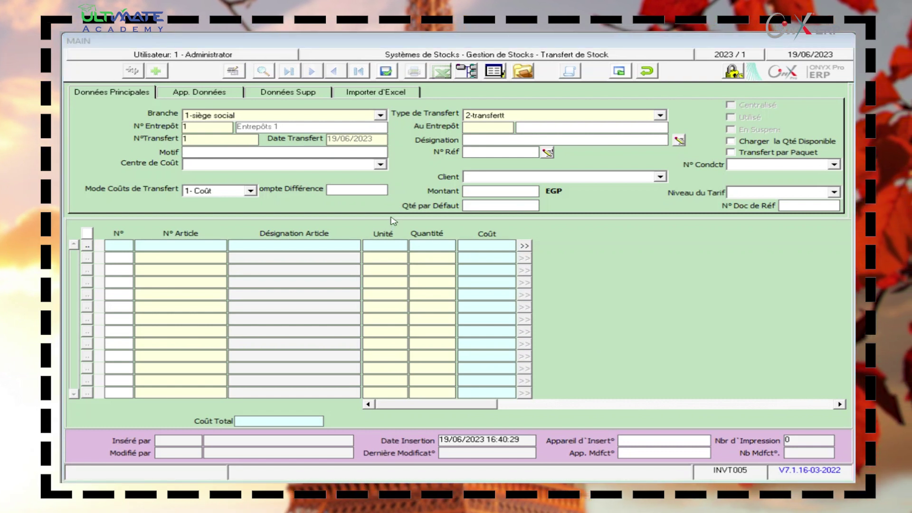
left_click(380, 164)
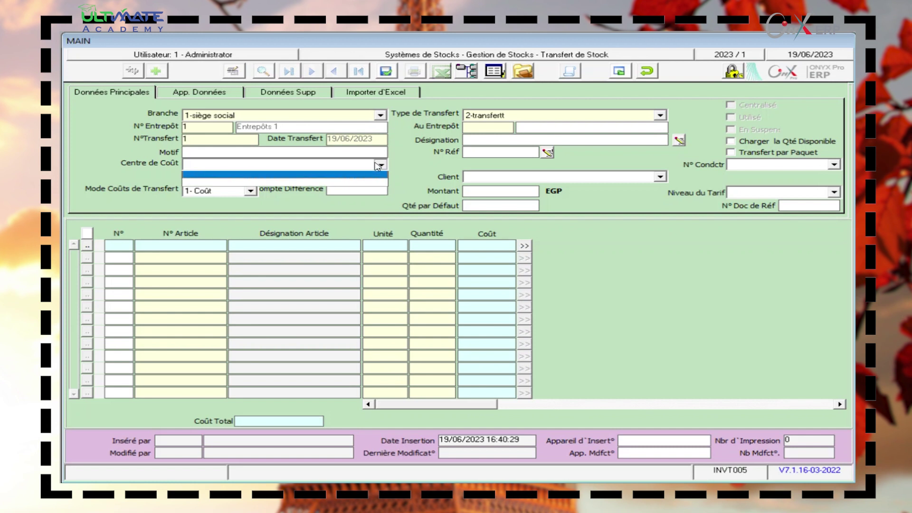
left_click(425, 153)
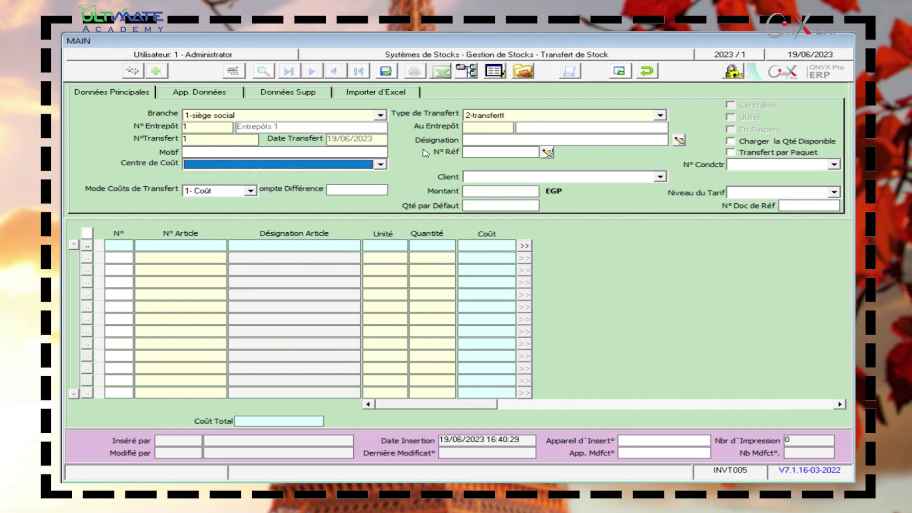
left_click(492, 142)
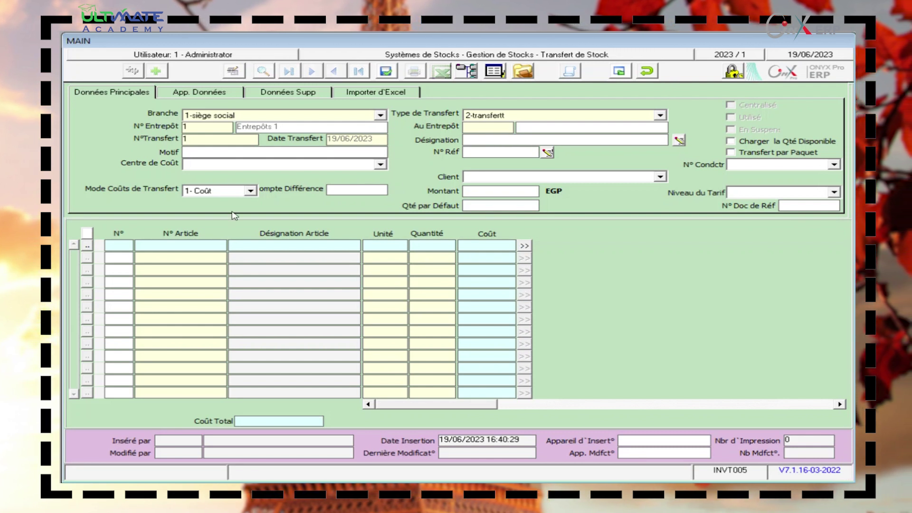
left_click(171, 246)
left_click(601, 239)
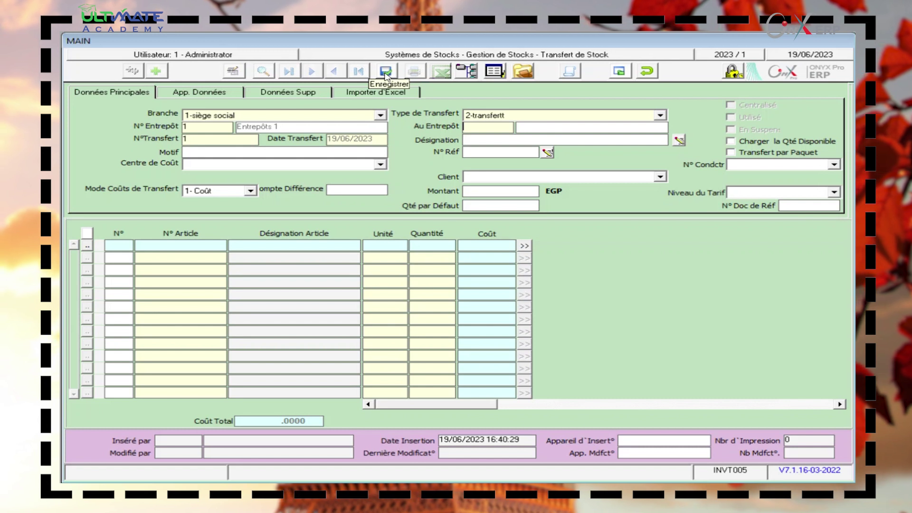
Discard the unsaved stock transfer and close its form
left_click(649, 73)
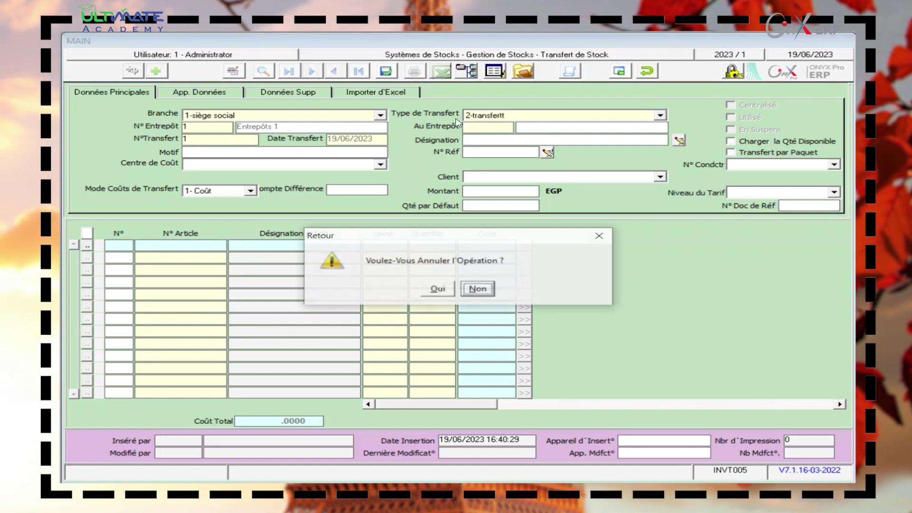
left_click(438, 288)
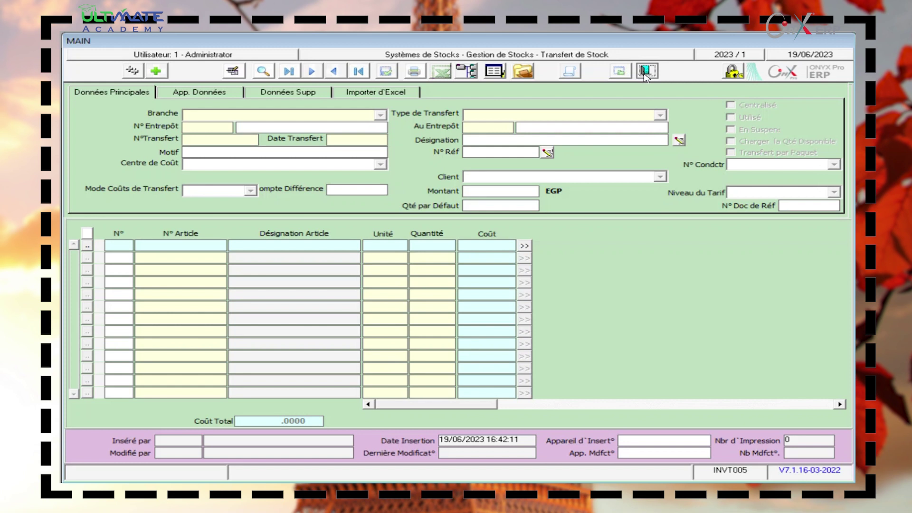
left_click(646, 72)
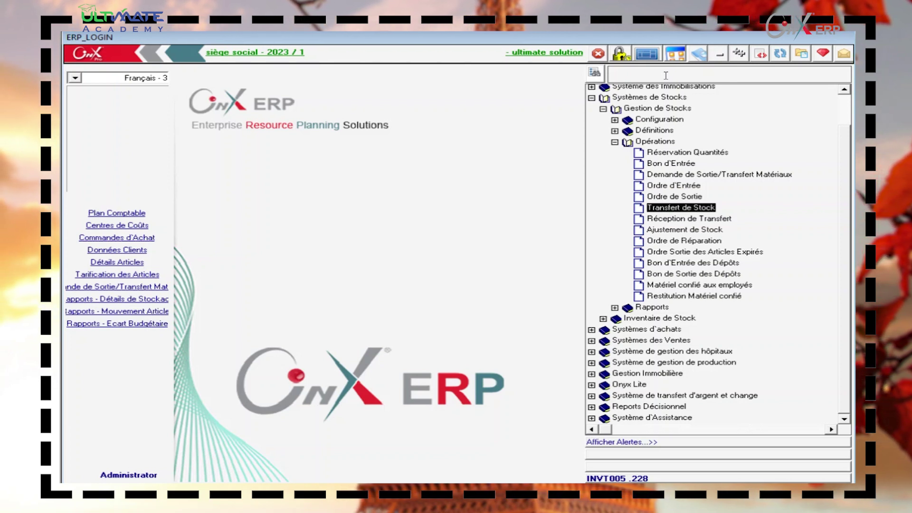
Open the Réception de Transfert form, start a new receipt, and set its warehouse to 1- Entrepôts 1
double_click(726, 218)
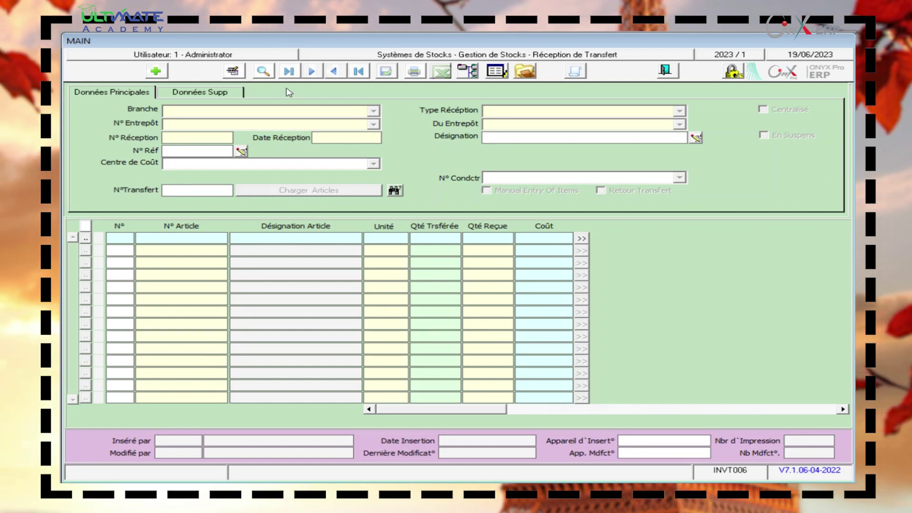
left_click(157, 72)
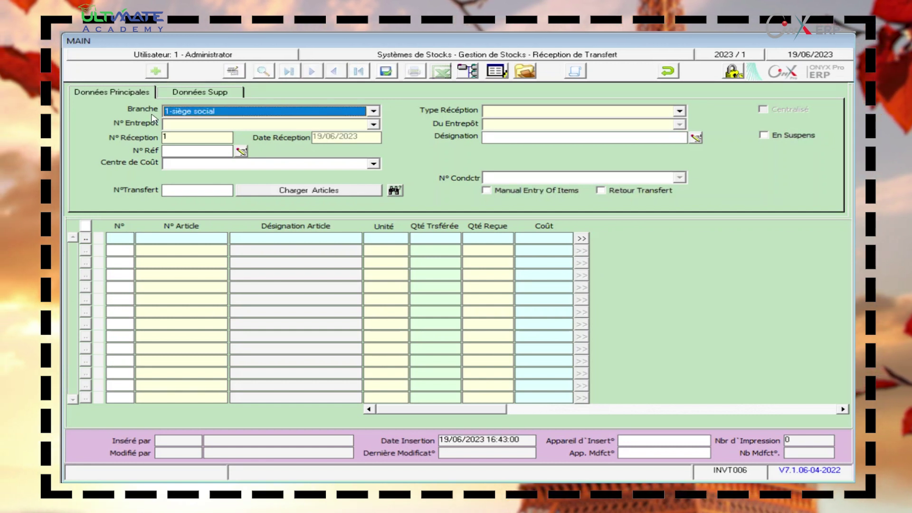
left_click(232, 125)
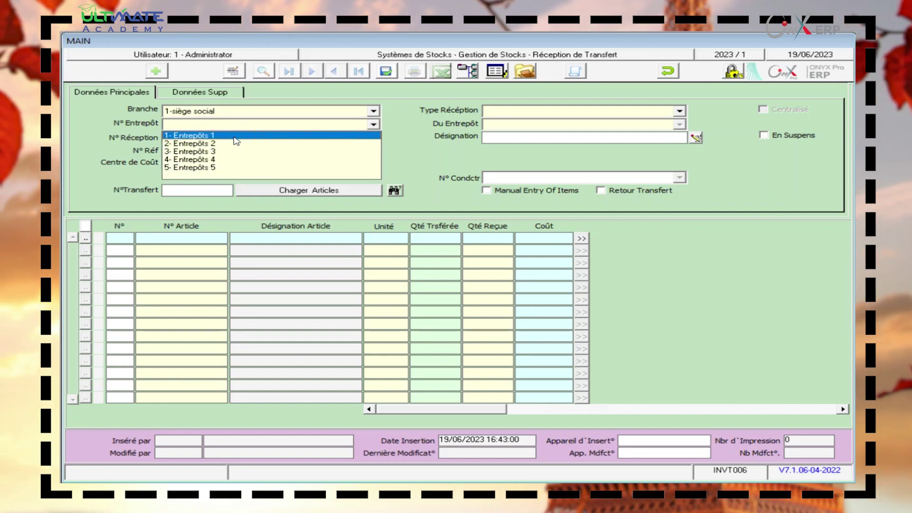
left_click(233, 137)
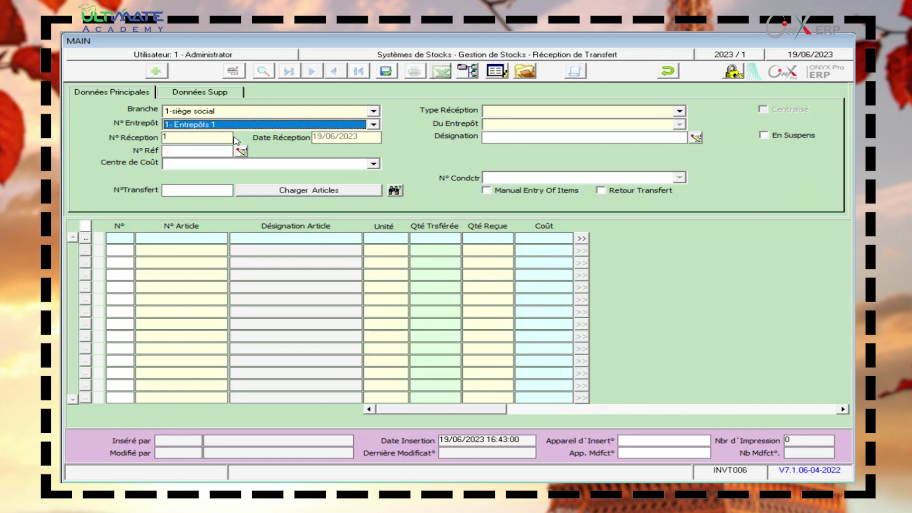
Set the reception type to 2-transfertt, leaving the receipt's reference number and cost centre blank
left_click(204, 151)
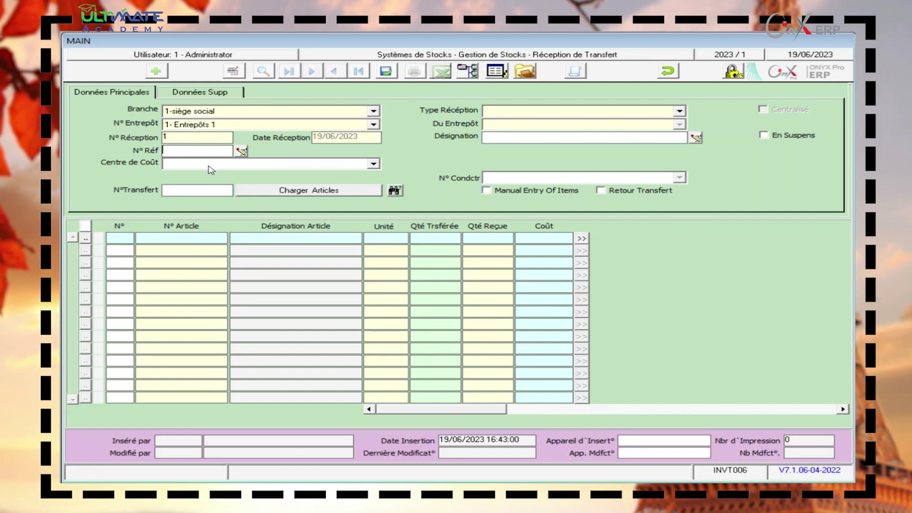
left_click(209, 166)
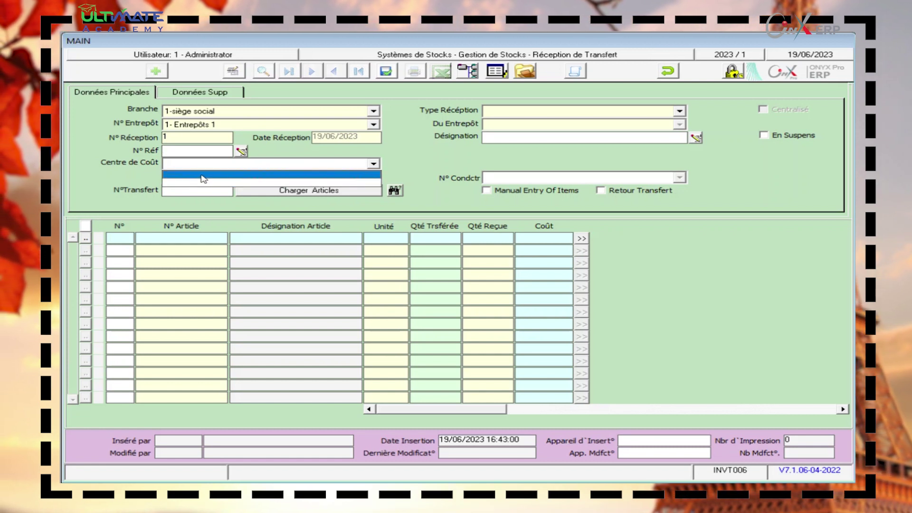
left_click(201, 183)
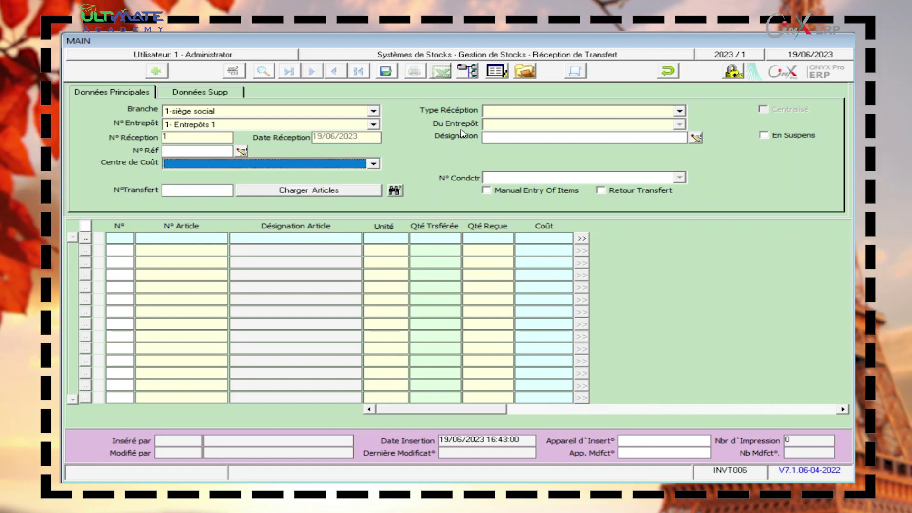
left_click(516, 114)
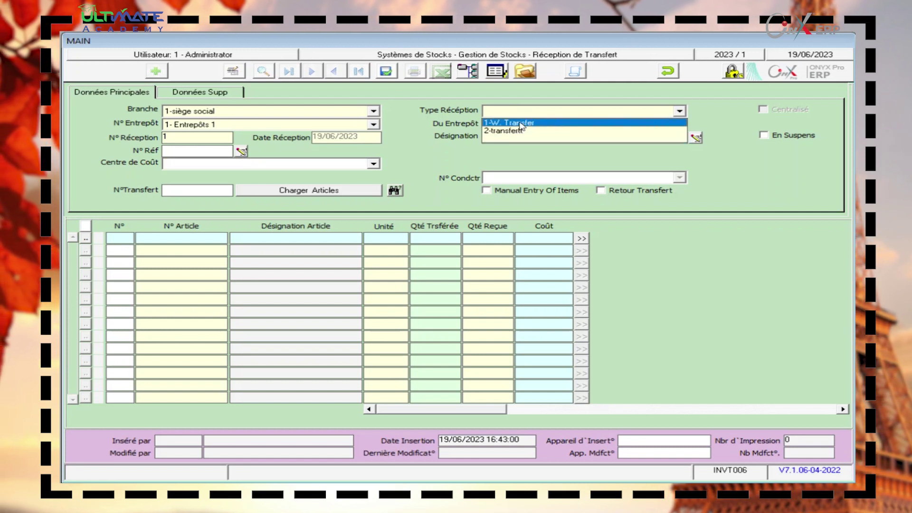
left_click(519, 131)
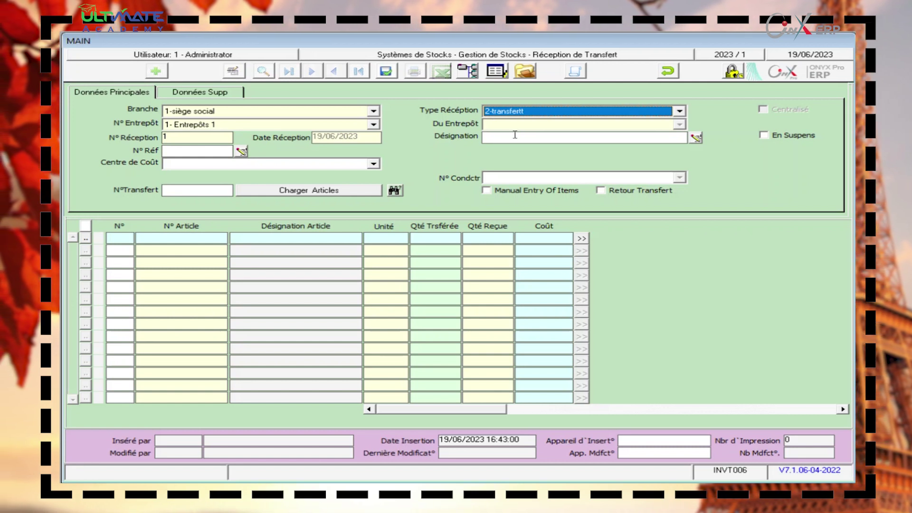
left_click(520, 140)
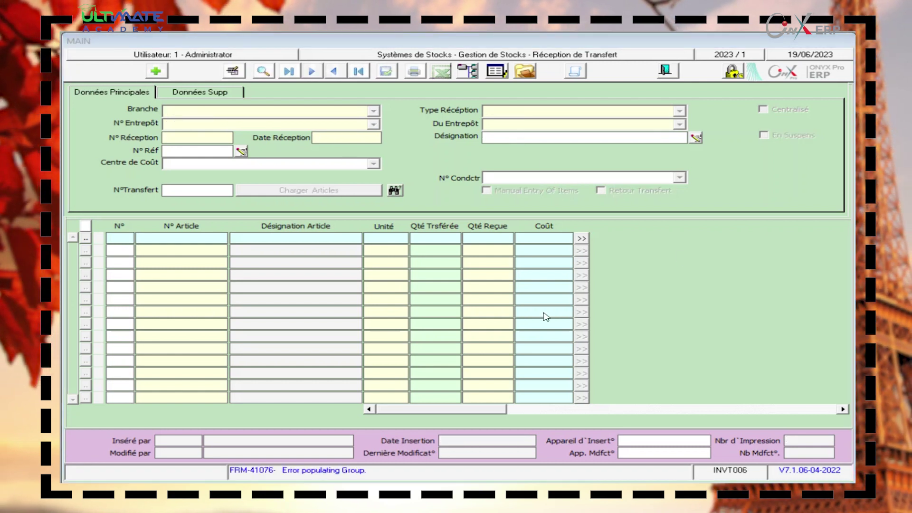
Start another blank transfer receipt, discard it, and close the Réception de Transfert form
left_click(161, 71)
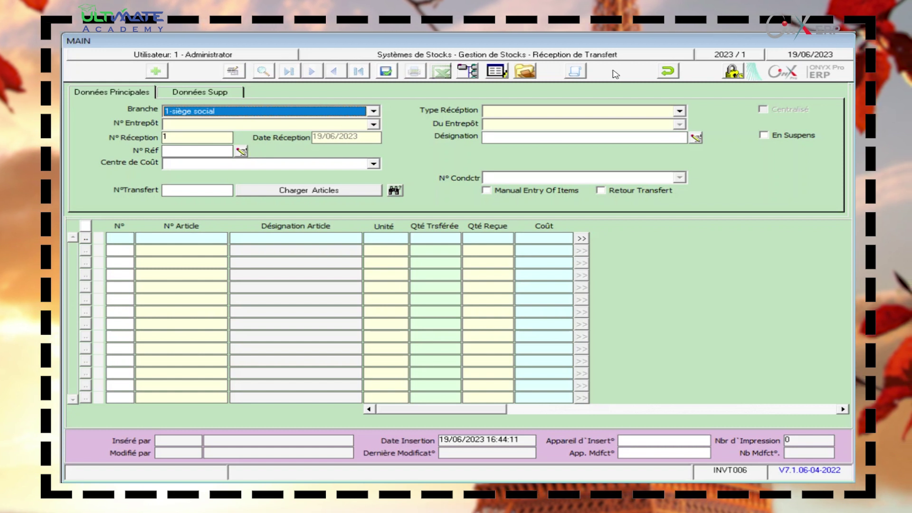
key("Escape")
left_click(436, 289)
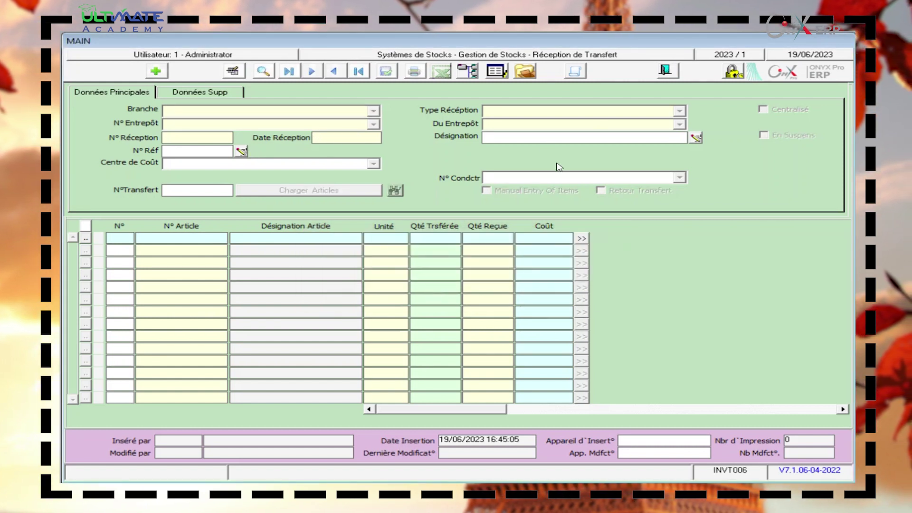
left_click(664, 75)
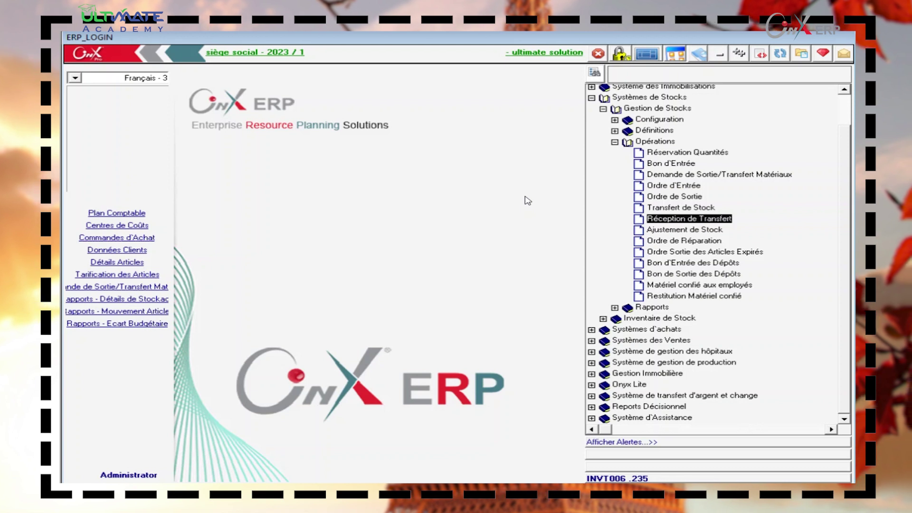
Open the Ajustement de Stock form, start a new adjustment, and view the accounts available for its account number without choosing one
double_click(723, 232)
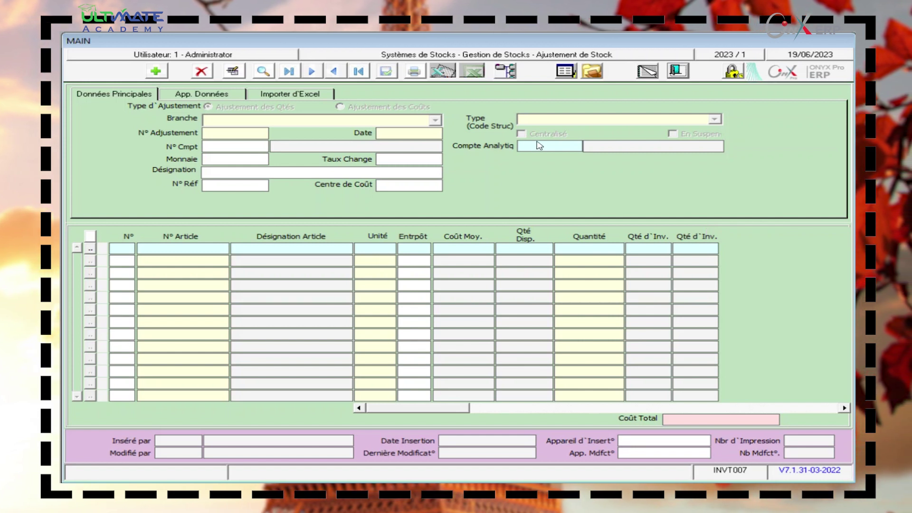
left_click(161, 75)
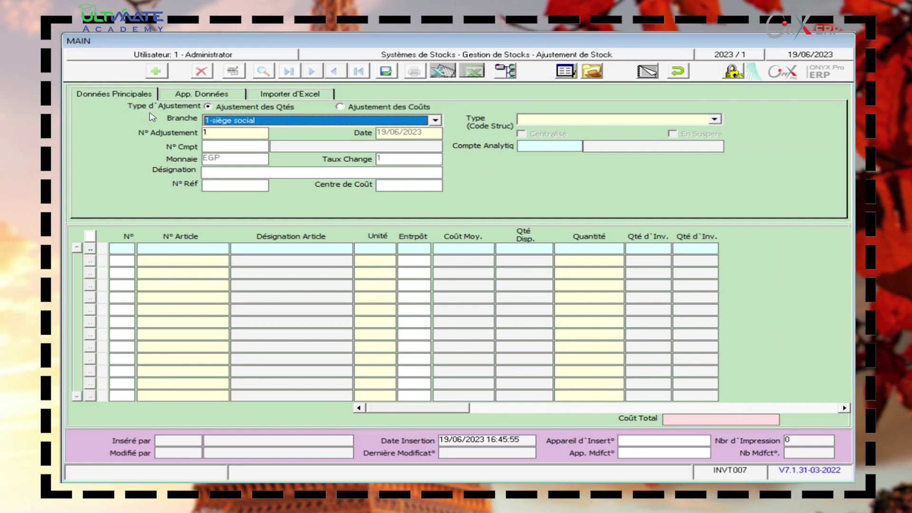
left_click(244, 148)
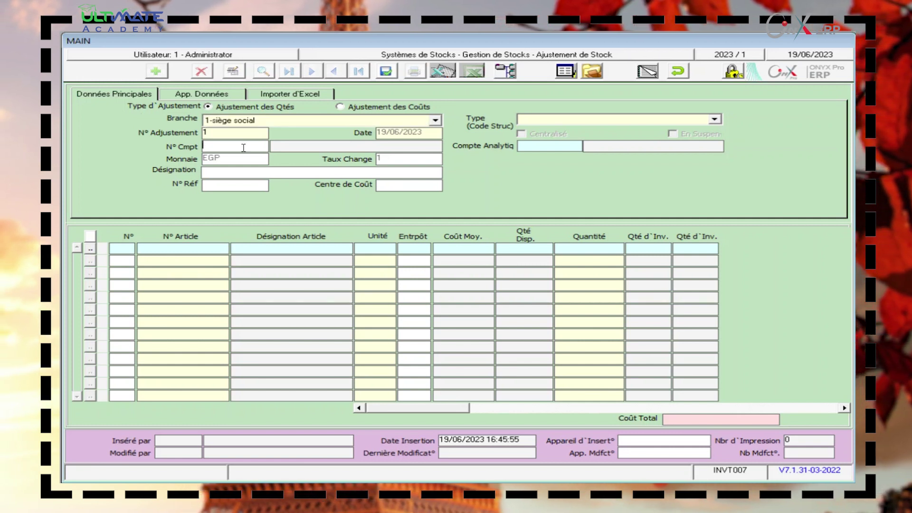
double_click(243, 148)
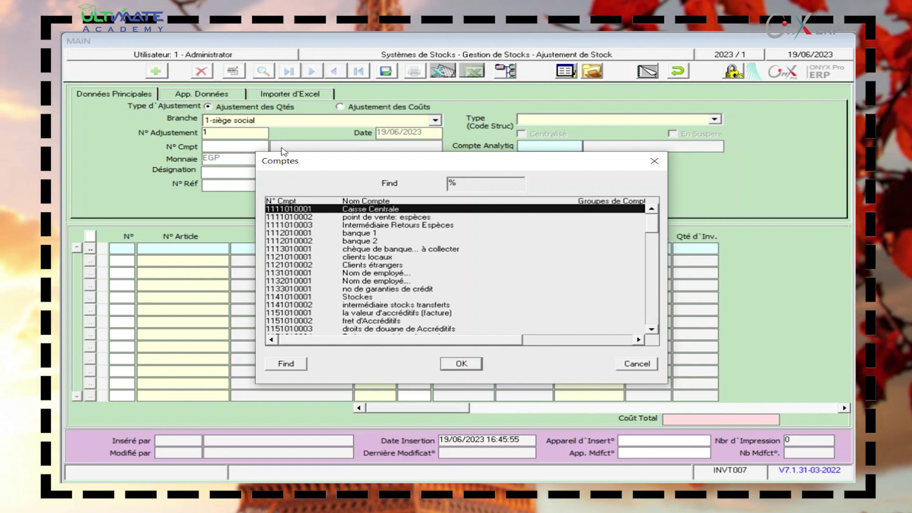
left_click(655, 161)
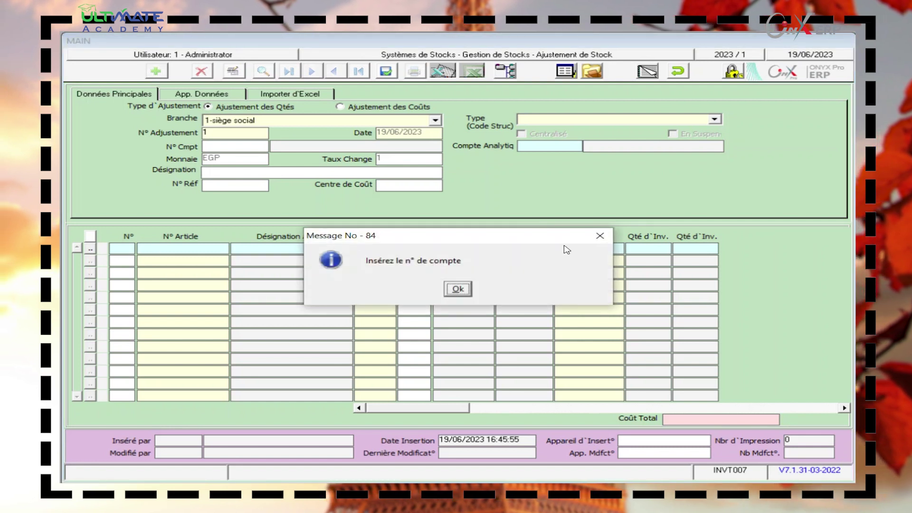
left_click(600, 236)
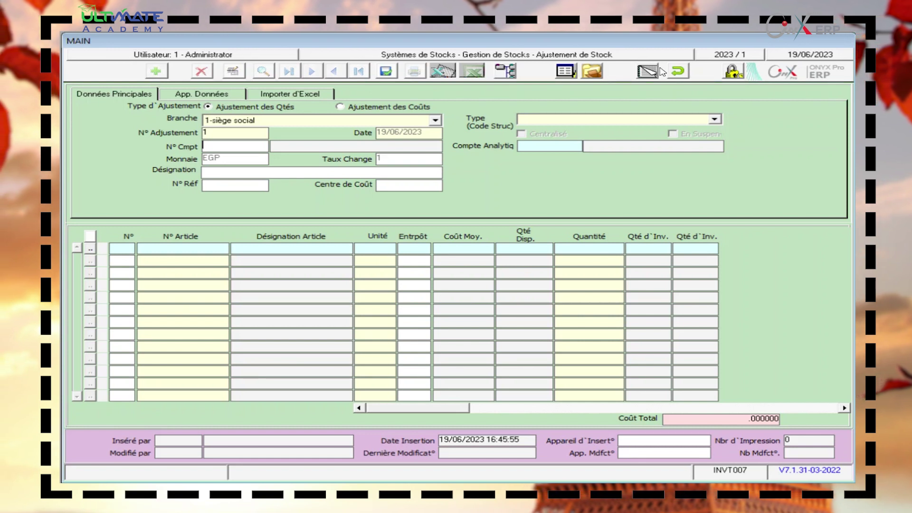
Discard the unsaved stock adjustment and close its form
left_click(678, 71)
key("Return")
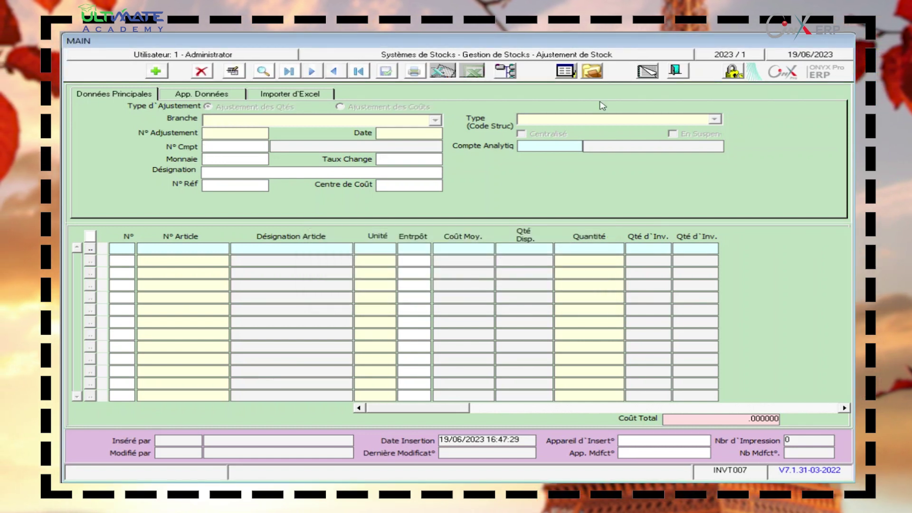
left_click(674, 70)
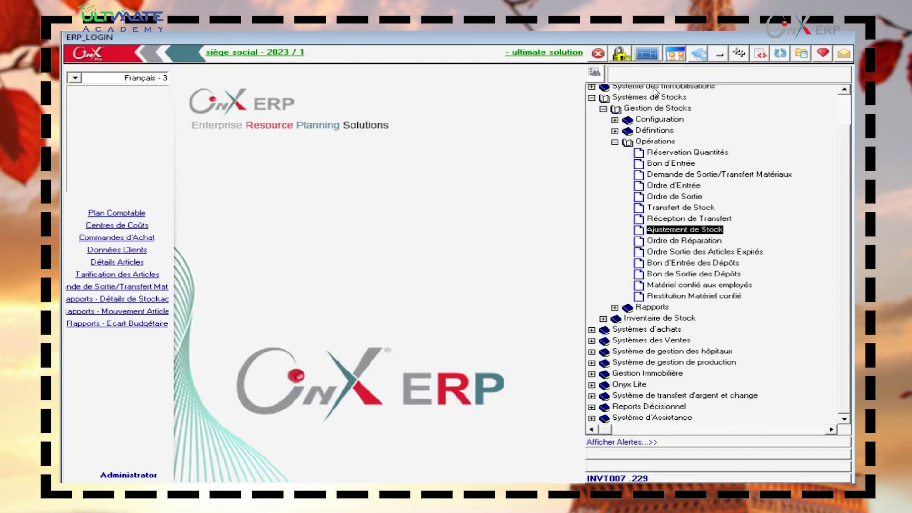
Start a new order in the Ordre de Réparation form for branch 1-siège social and warehouse 1- Entrepôts 1, leaving its description blank
double_click(693, 230)
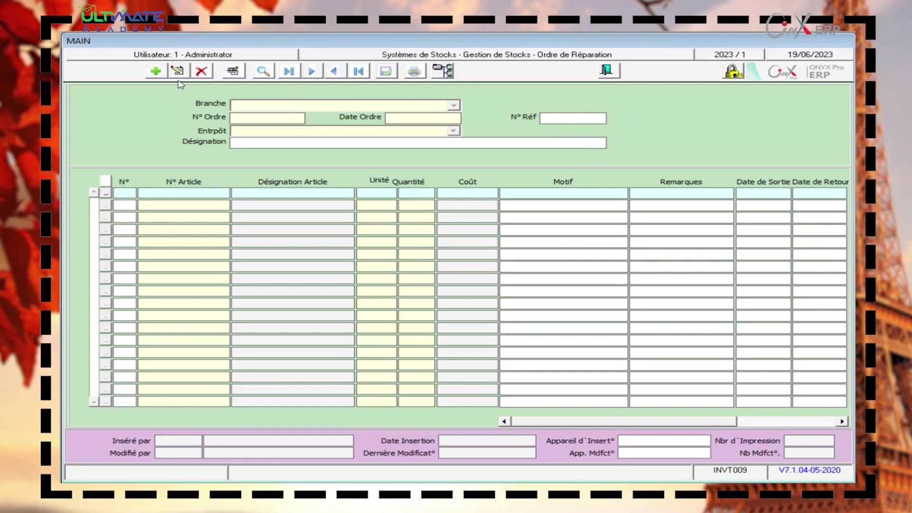
left_click(156, 73)
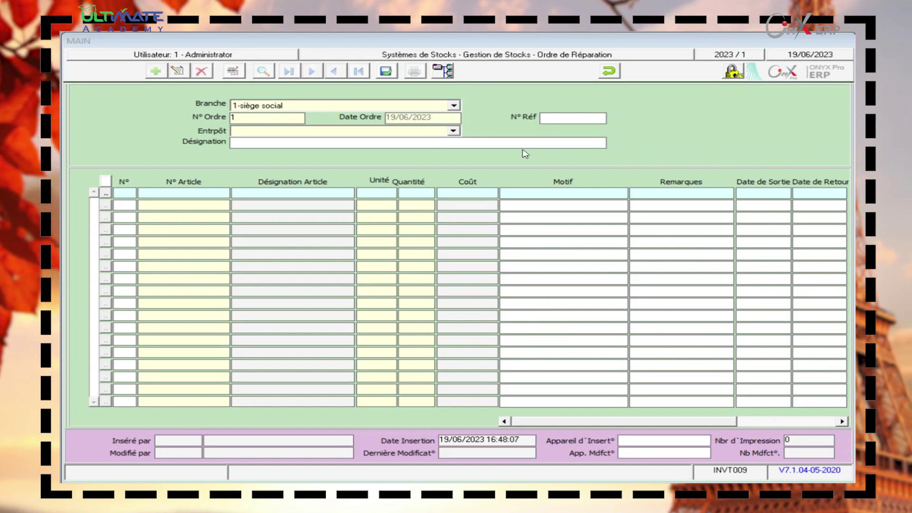
left_click(318, 106)
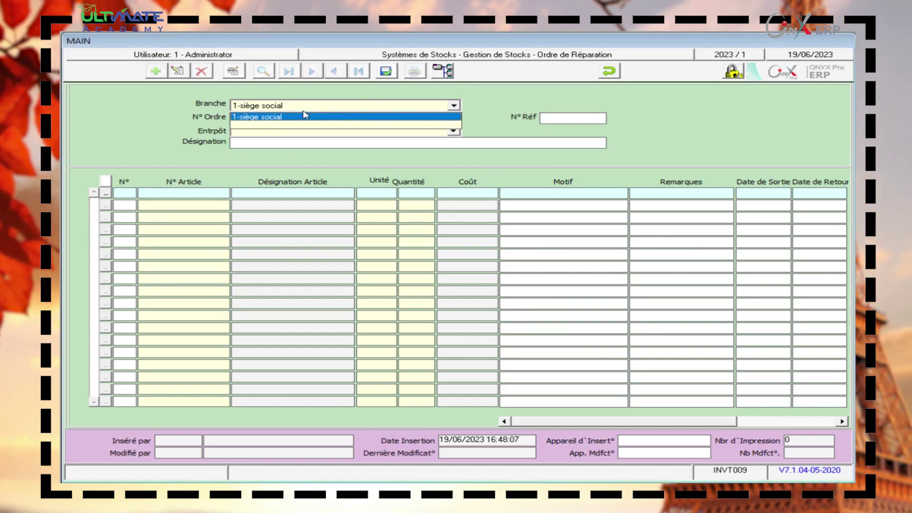
left_click(303, 117)
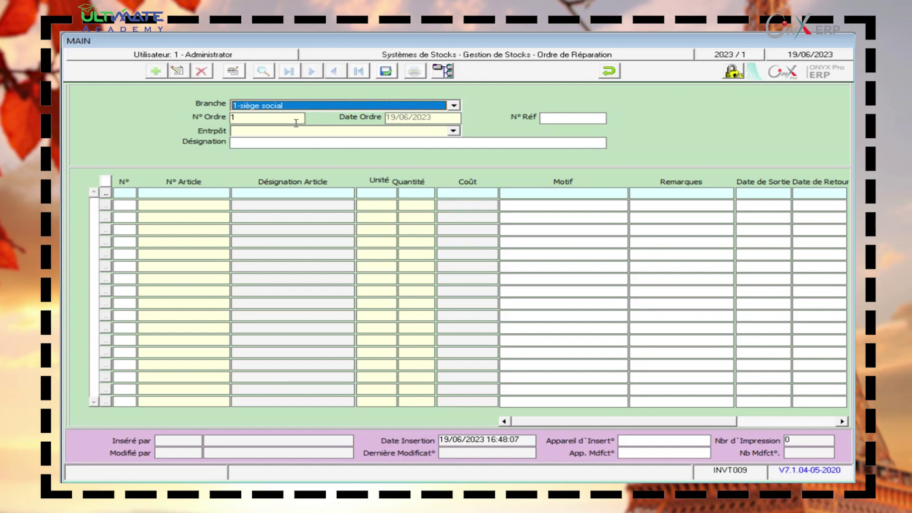
left_click(305, 130)
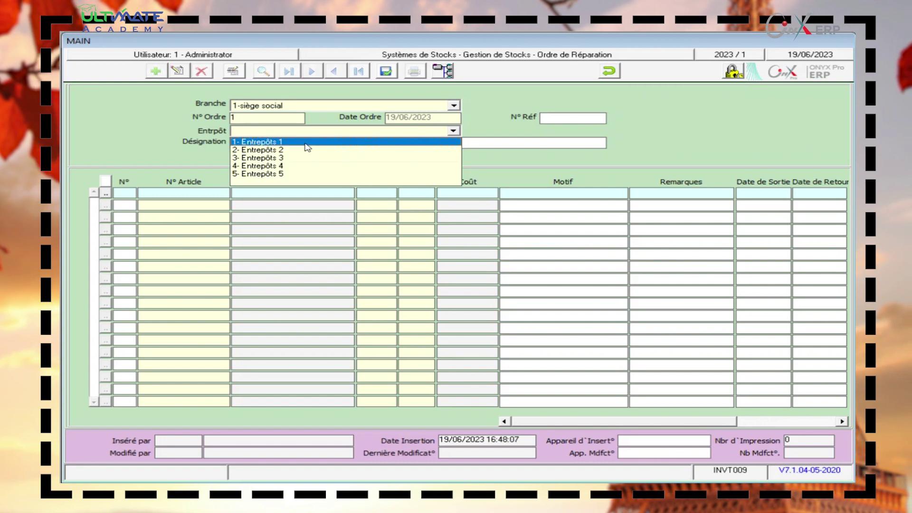
left_click(307, 144)
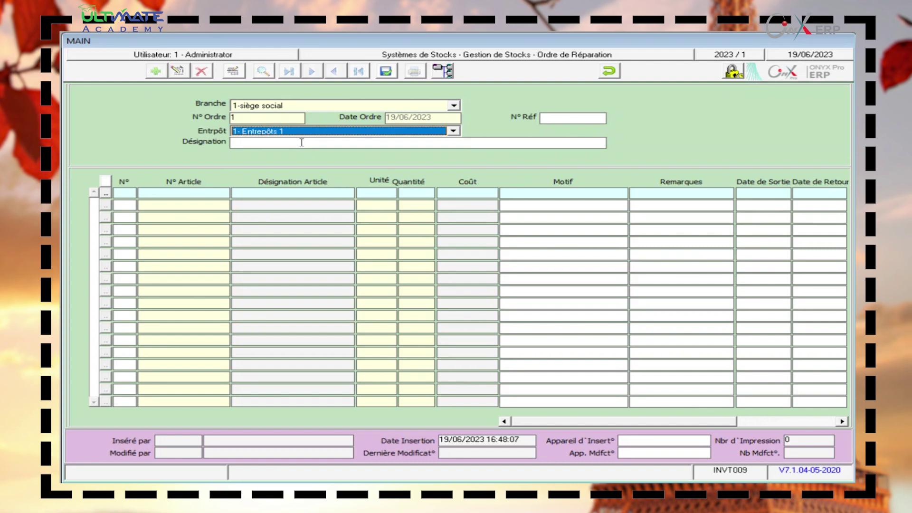
left_click(302, 143)
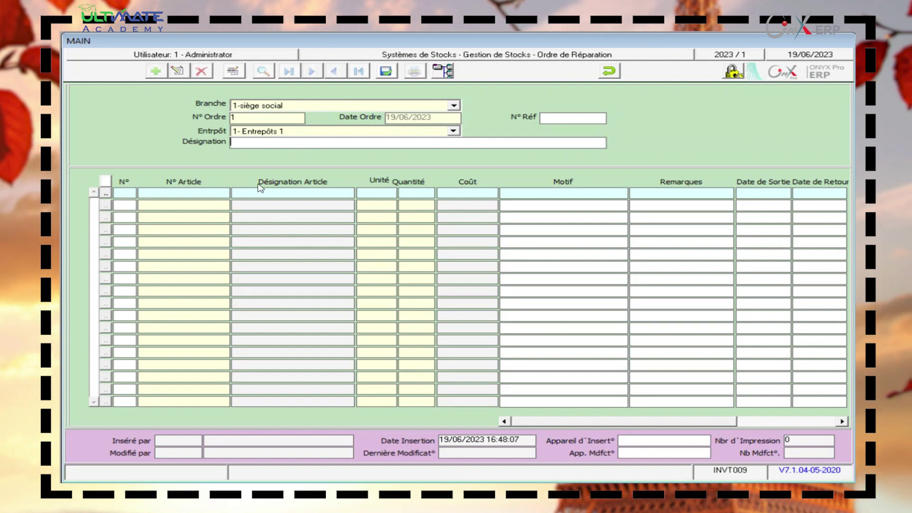
Add article 2, fil en plastique, to the repair order's first line with quantity 50, leaving the reason blank
key("Tab")
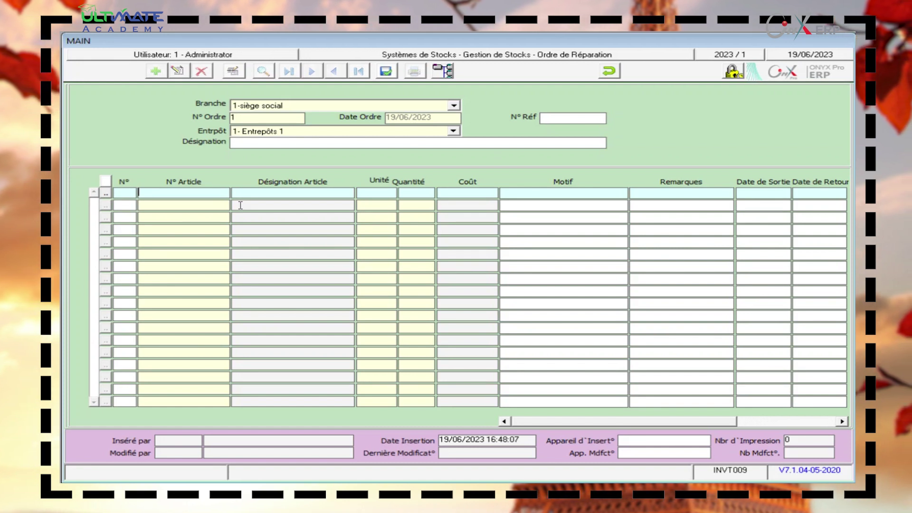
double_click(240, 206)
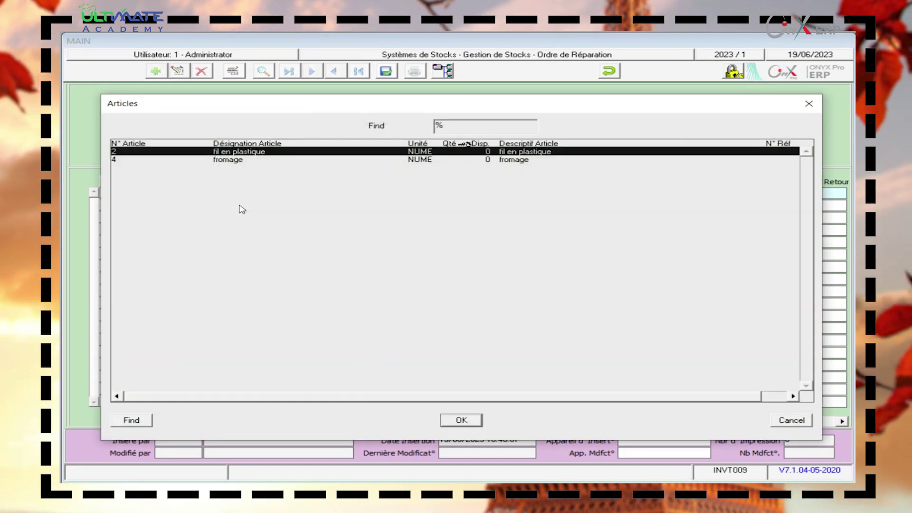
double_click(260, 152)
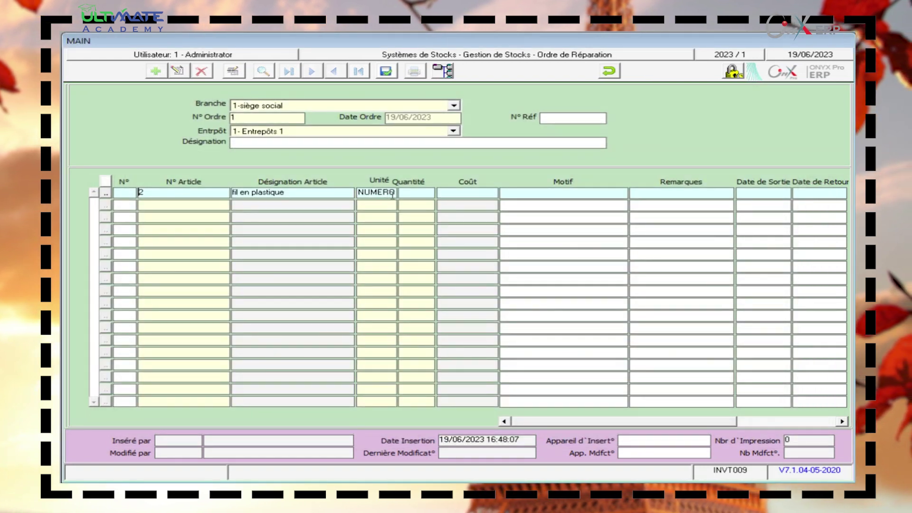
left_click(412, 194)
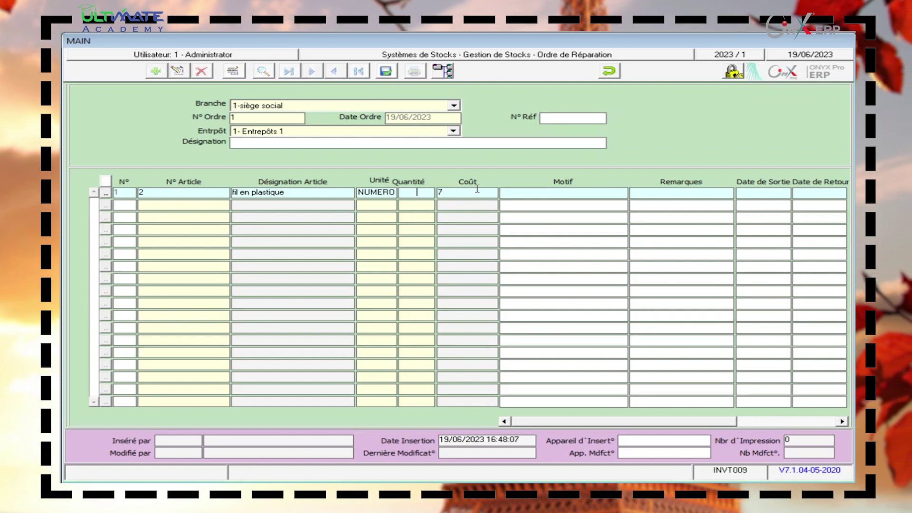
type("50")
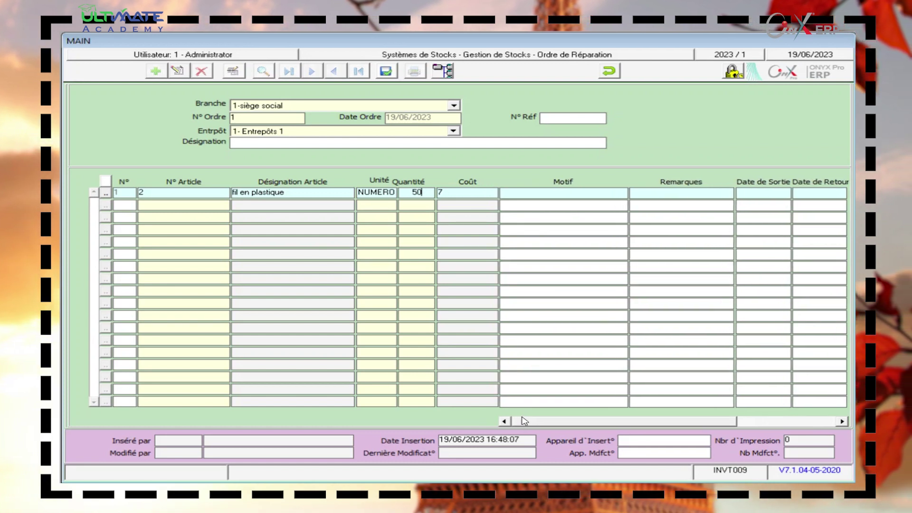
left_click(583, 191)
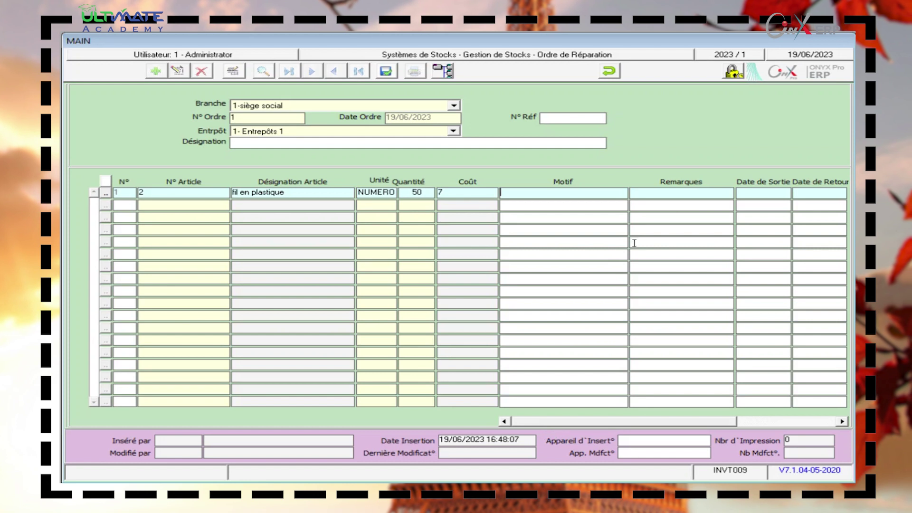
left_click_drag(610, 421, 670, 421)
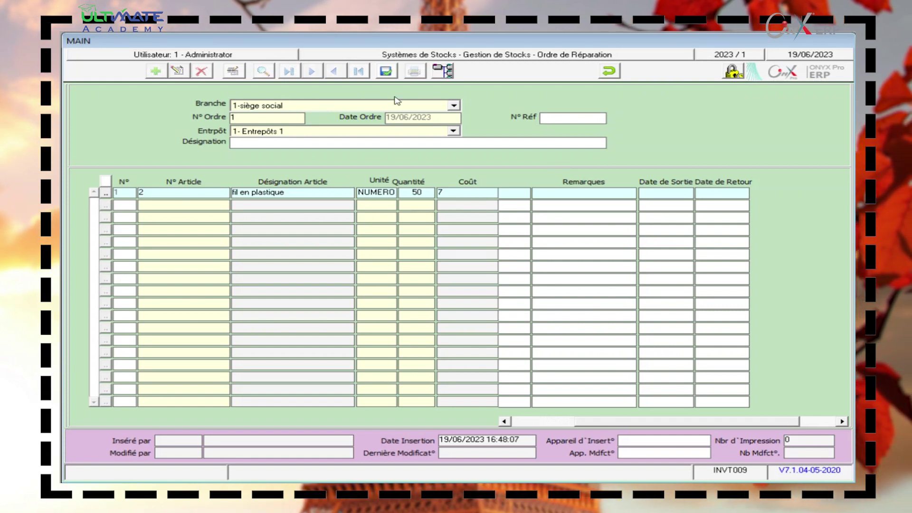
Discard the unsaved repair order and close the Ordre de Réparation form
left_click(609, 72)
left_click(439, 288)
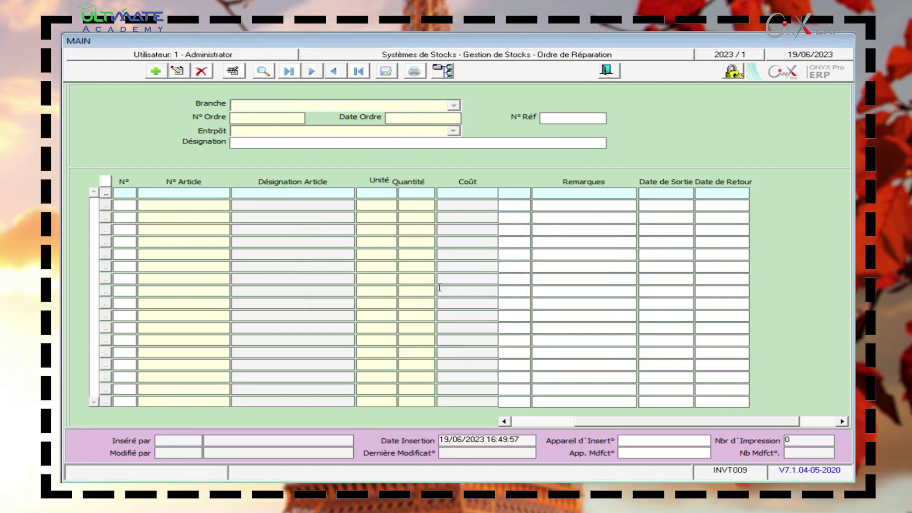
left_click(607, 73)
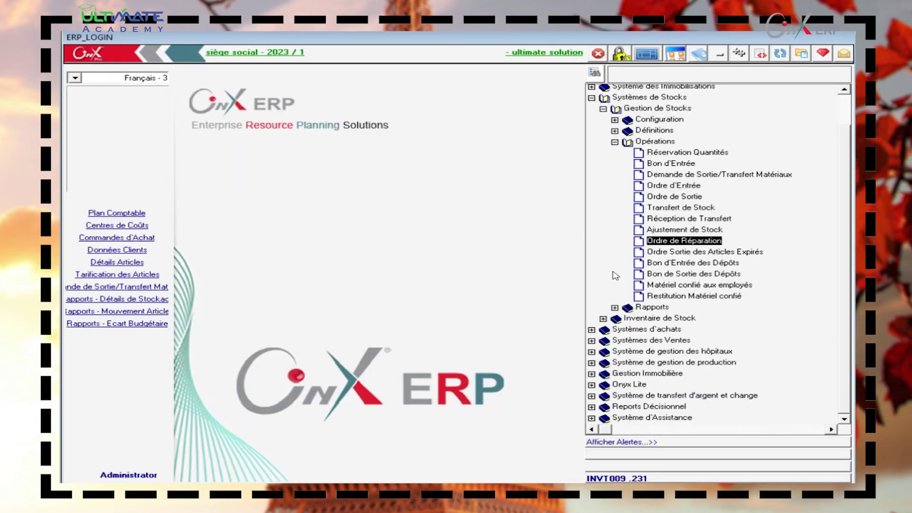
Open the Ordre Sortie des Articles Expirés form and start a new order for branch 1-siège social
left_click(658, 252)
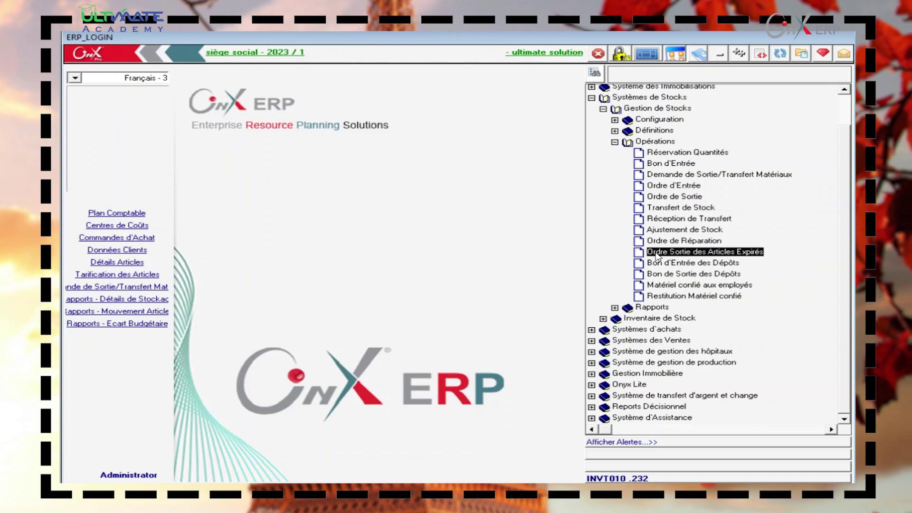
double_click(659, 254)
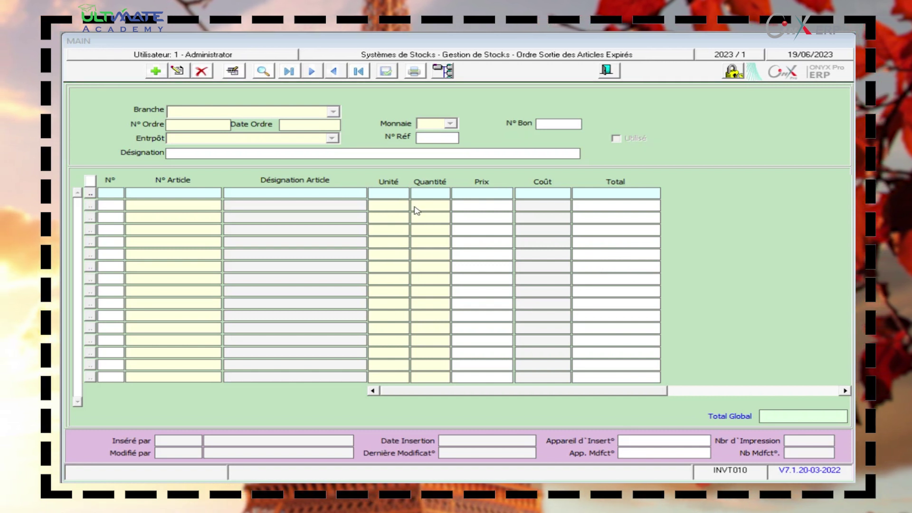
left_click(157, 71)
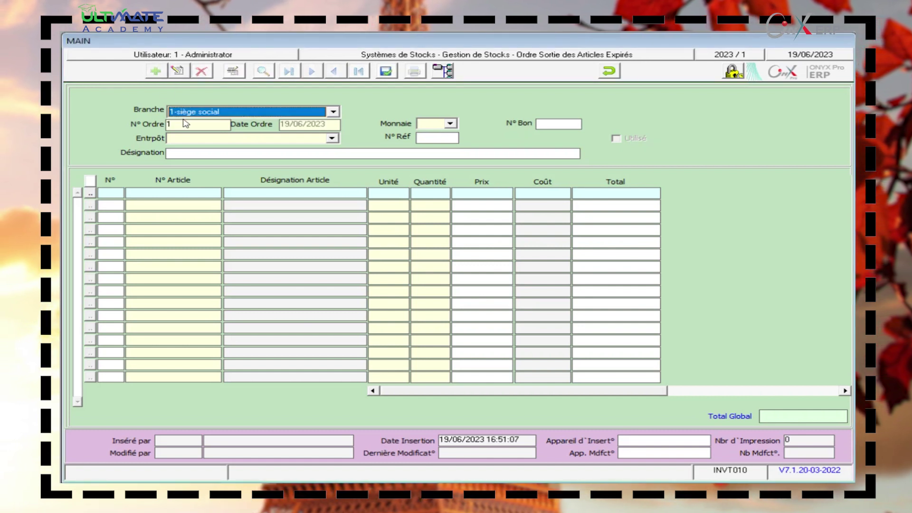
left_click(209, 114)
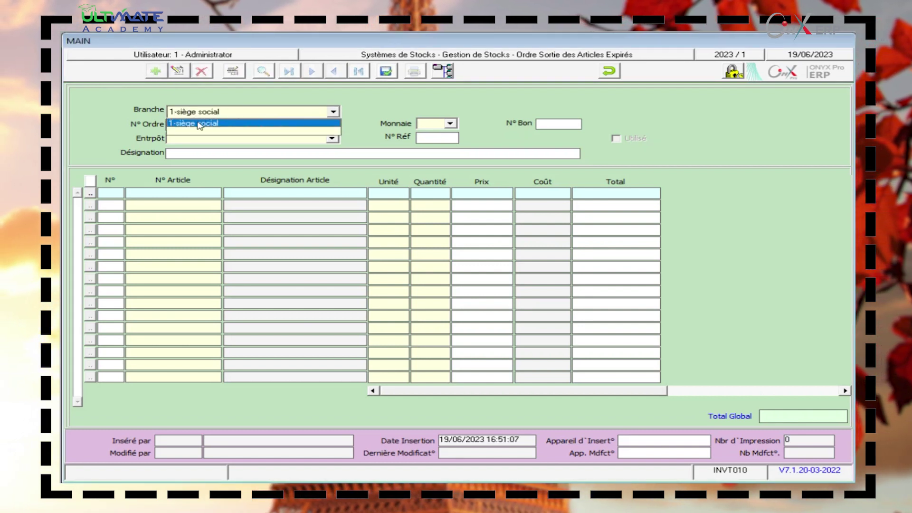
left_click(198, 124)
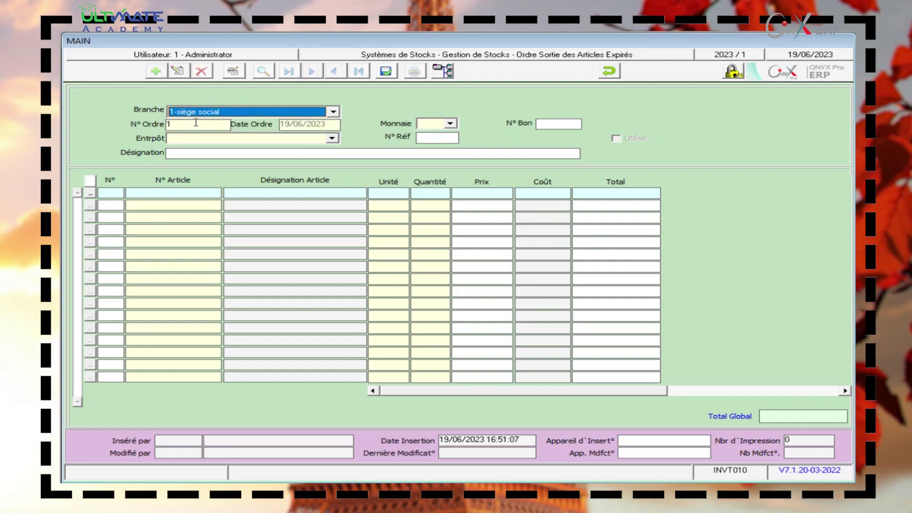
left_click(190, 125)
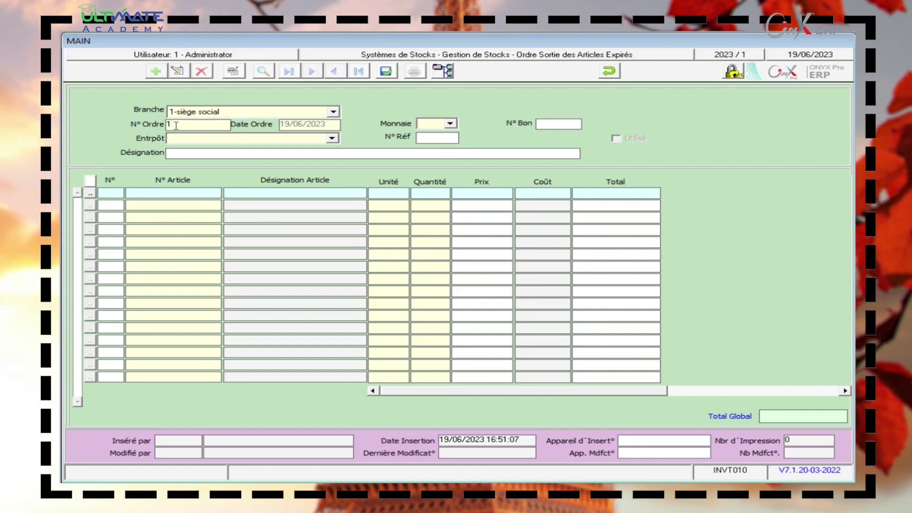
Set the expired-items issue order's currency to EGP
left_click(450, 125)
scroll(451, 152, "down", 5)
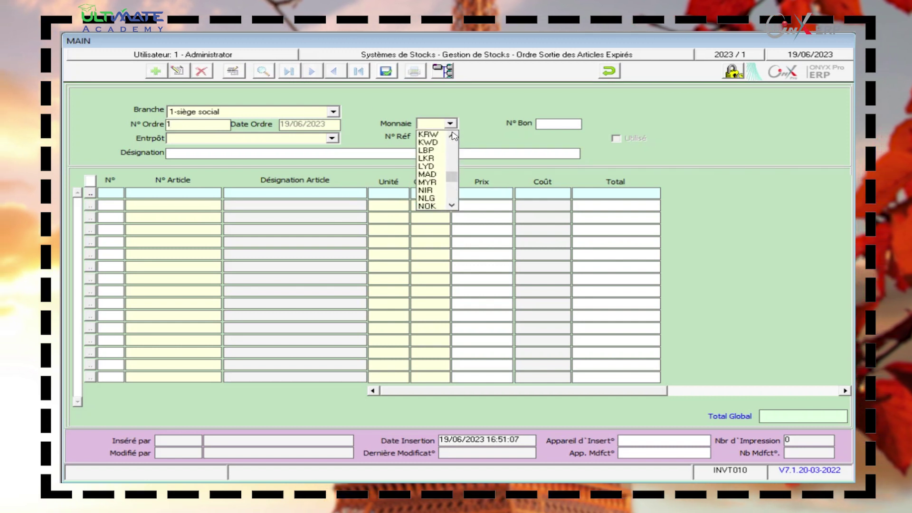
scroll(452, 149, "up", 10)
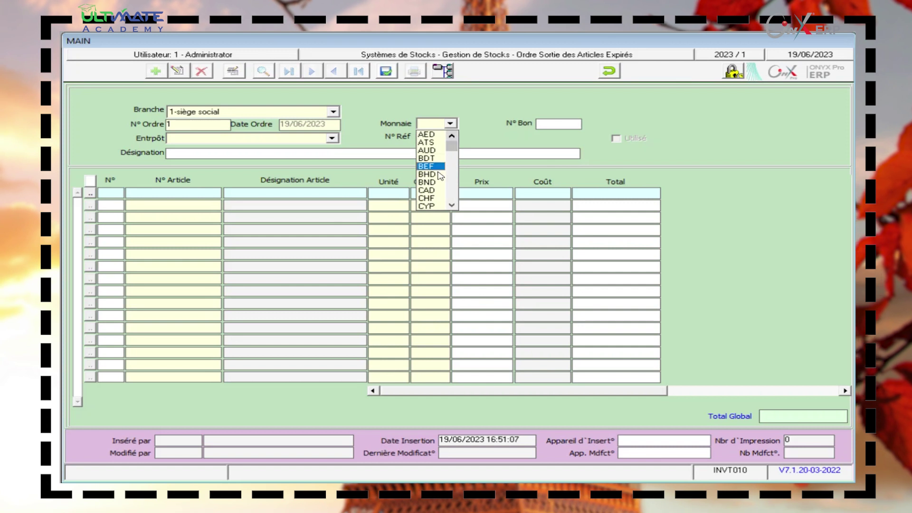
left_click(453, 206)
left_click(453, 206)
left_click(453, 206)
left_click(452, 205)
left_click_drag(451, 147, 452, 153)
left_click(436, 166)
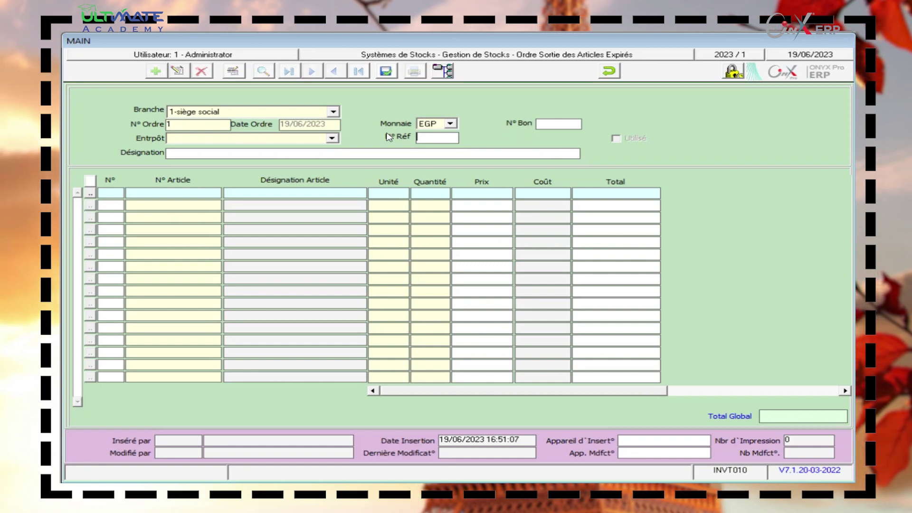
Set the expired-items order's warehouse to 1- Entrepôts 1, leaving the description blank
left_click(332, 138)
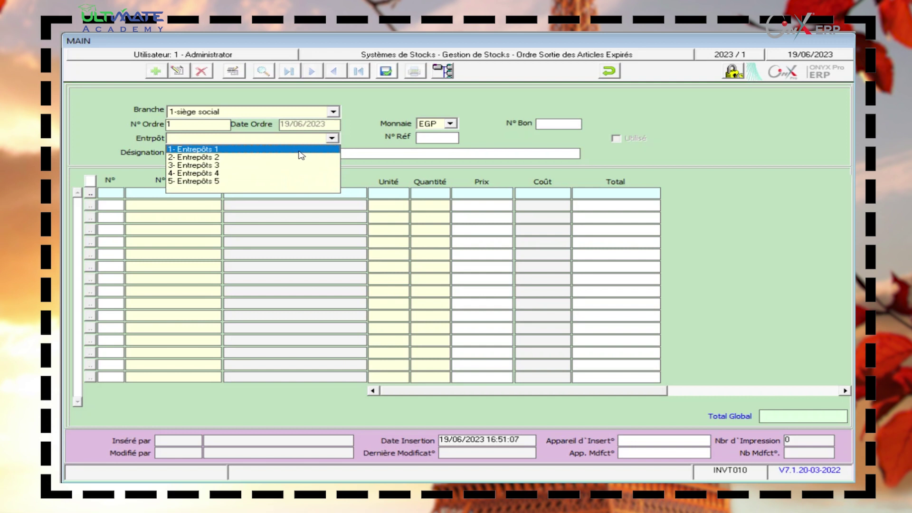
left_click(300, 149)
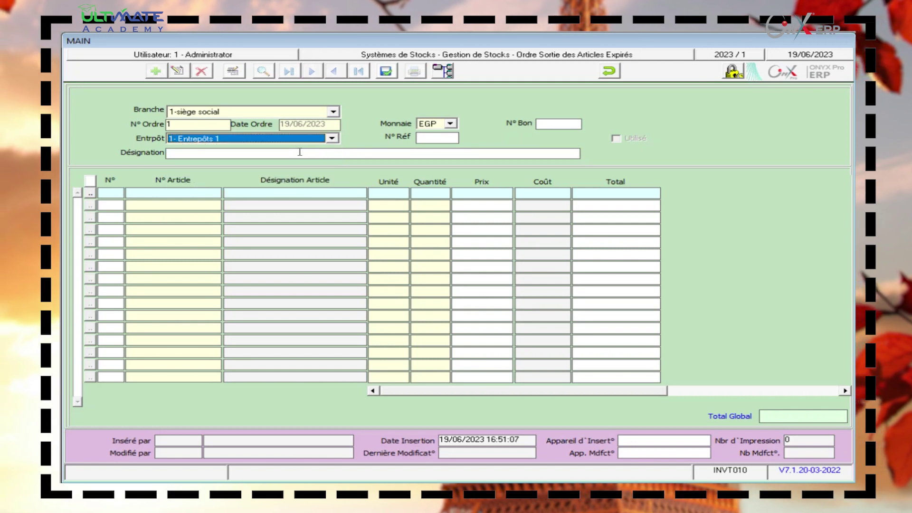
left_click(291, 153)
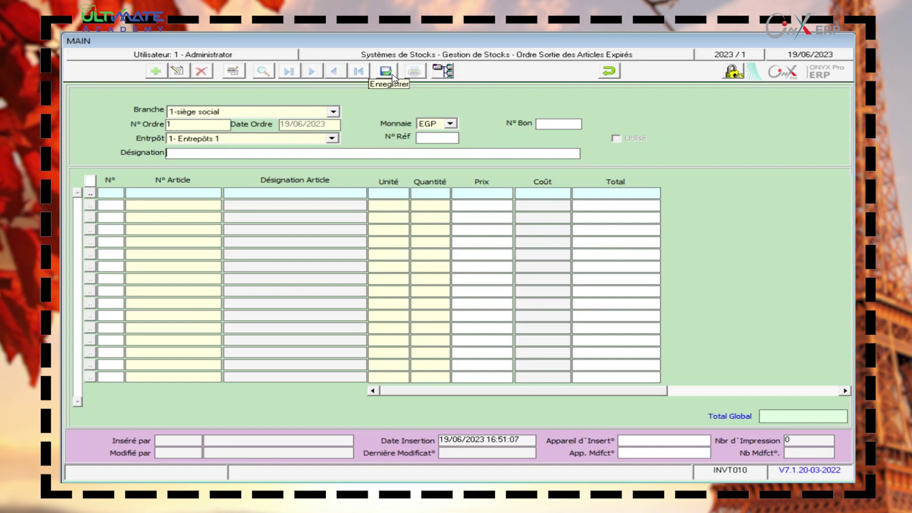
Discard the unsaved expired-items issue order and close its form
left_click(611, 72)
left_click(434, 289)
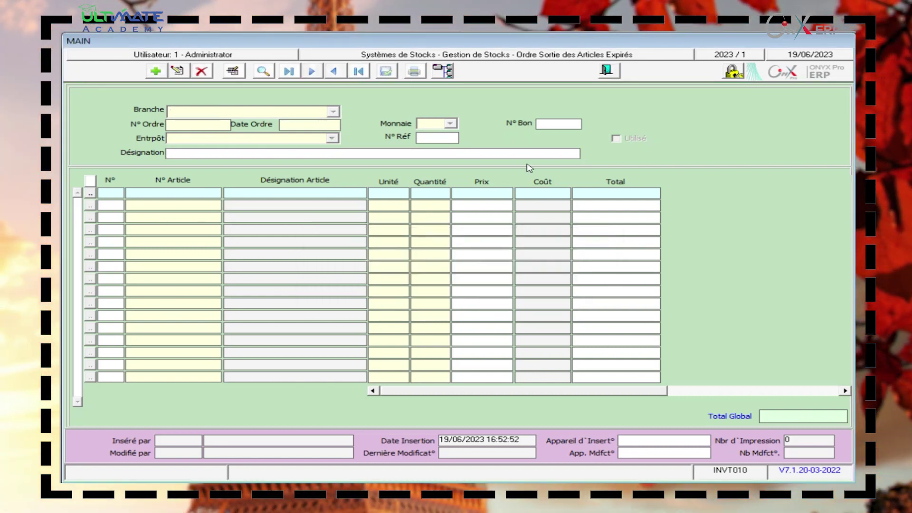
left_click(606, 71)
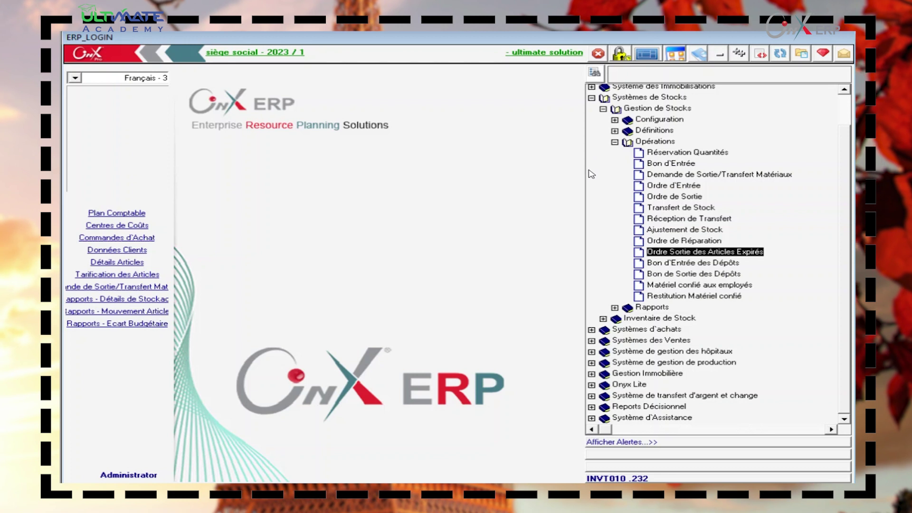
Open the Bon d'Entrée des Dépôts form and start a new voucher for branch 1-siège social
double_click(630, 264)
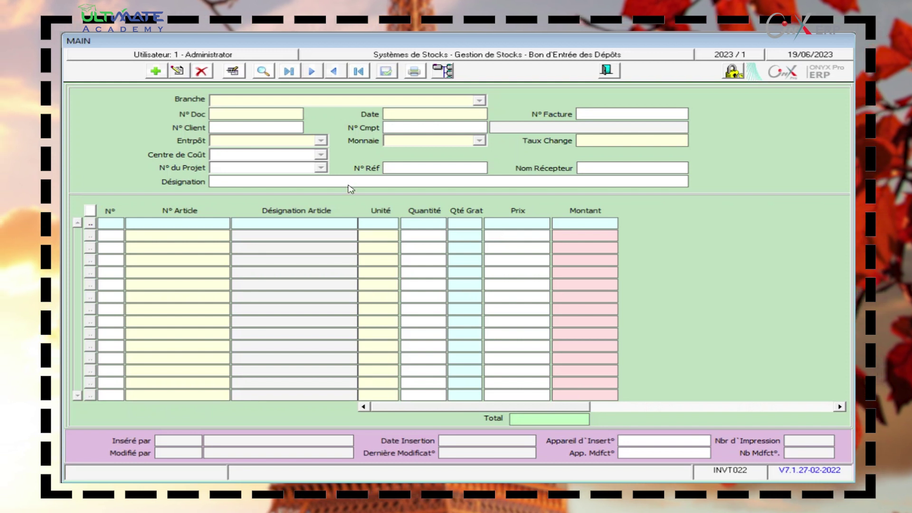
left_click(160, 79)
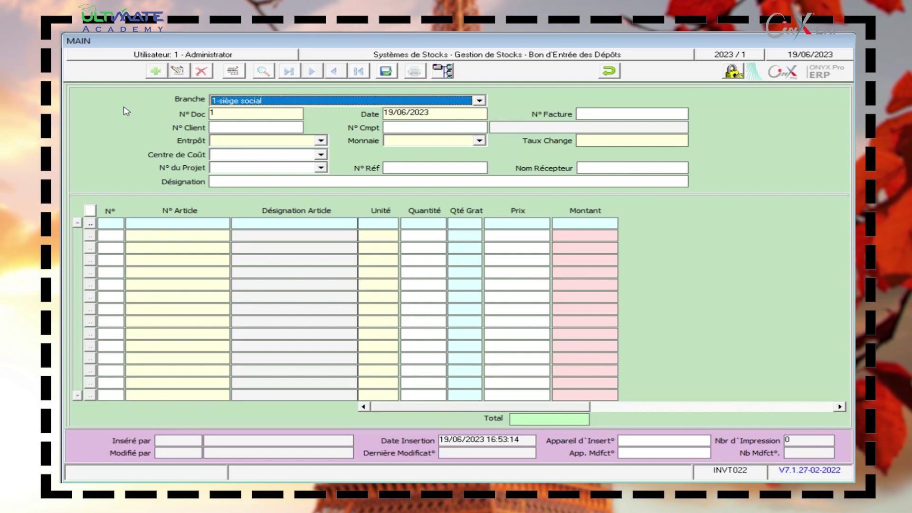
left_click(224, 100)
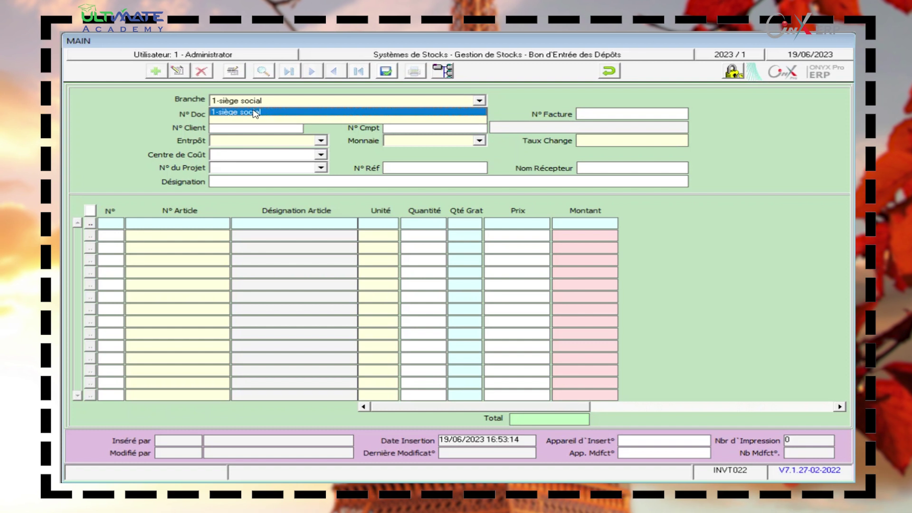
left_click(255, 112)
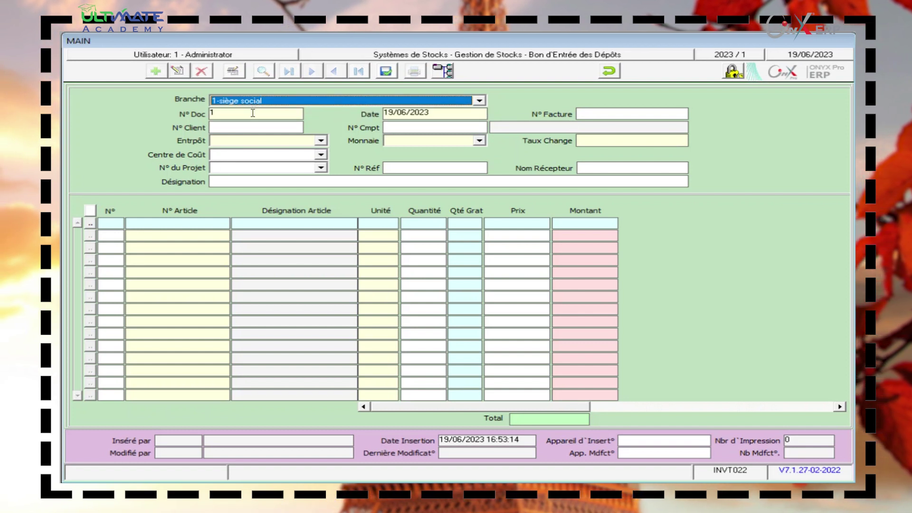
left_click(253, 113)
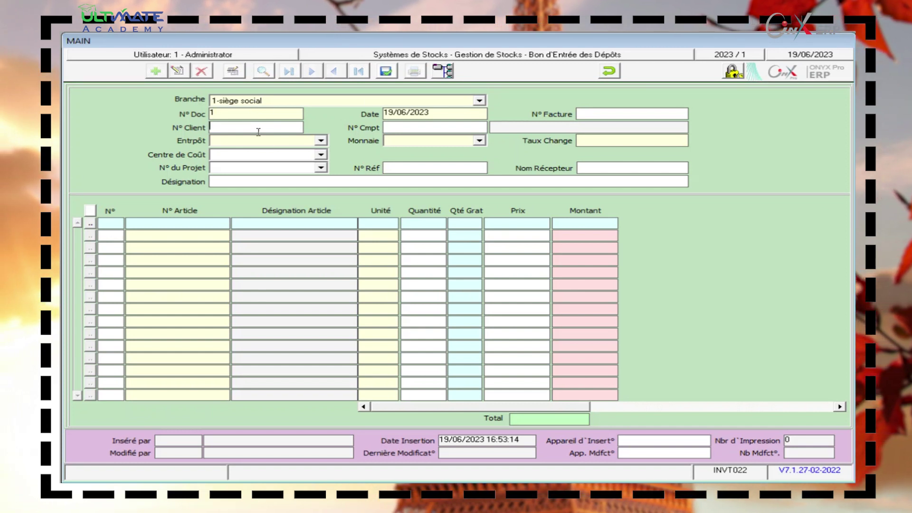
Set the depot entry voucher's warehouse to 1- Entrepôts 1, leaving the client, cost centre and project blank
key("F9")
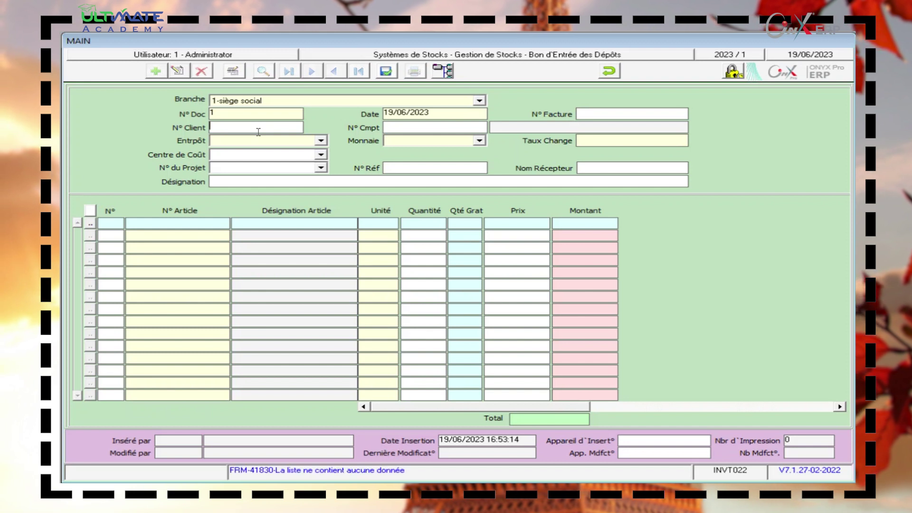
left_click(321, 141)
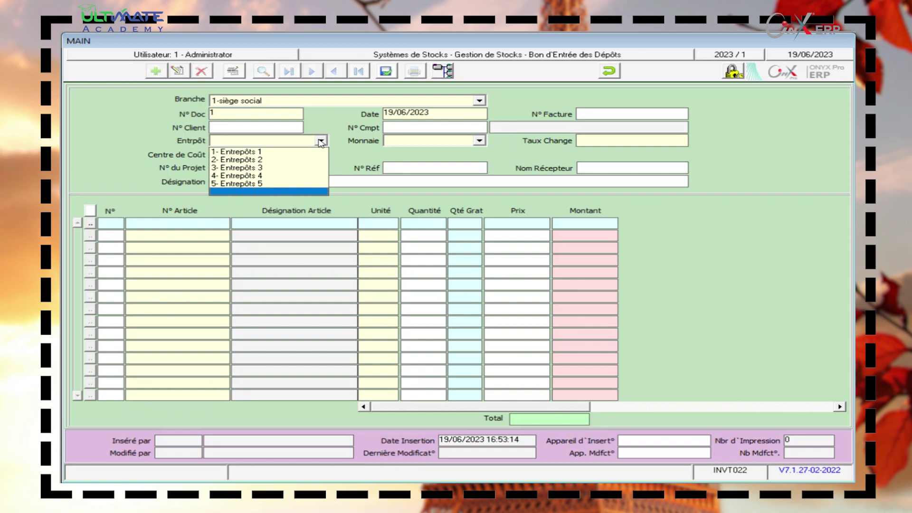
left_click(289, 153)
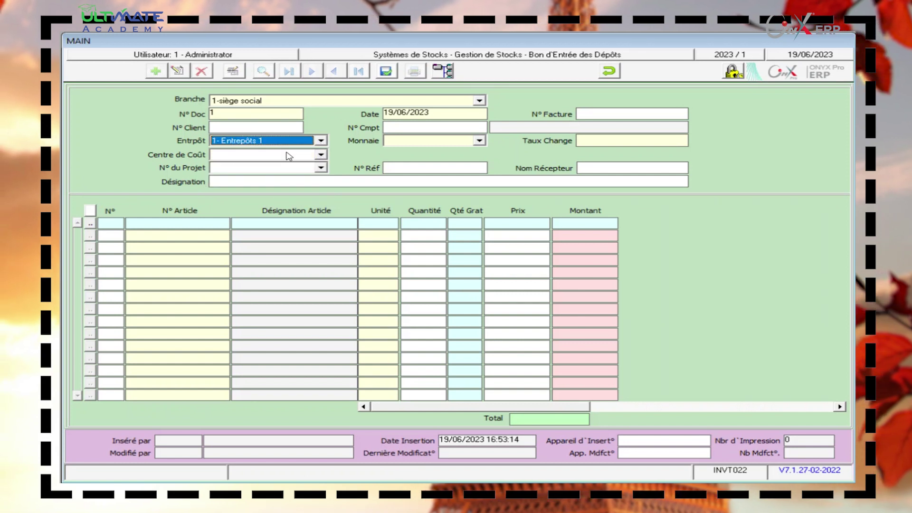
left_click(289, 155)
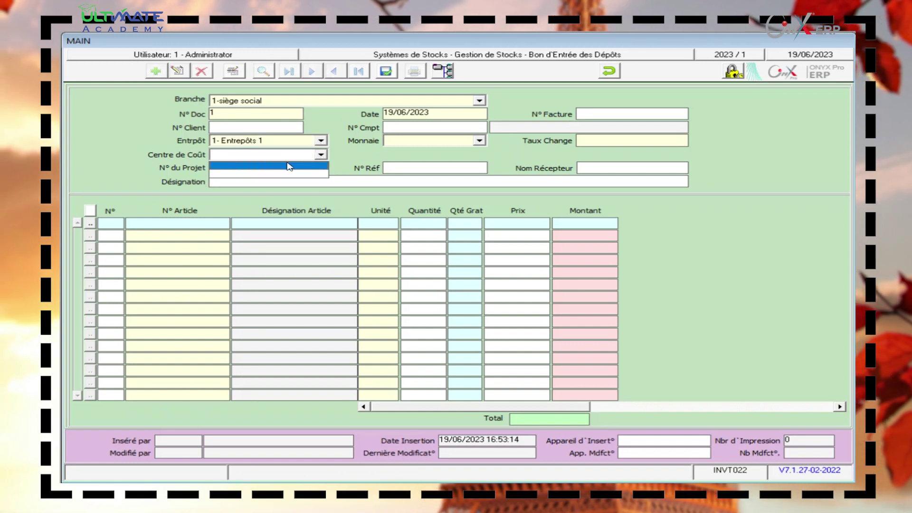
left_click(288, 166)
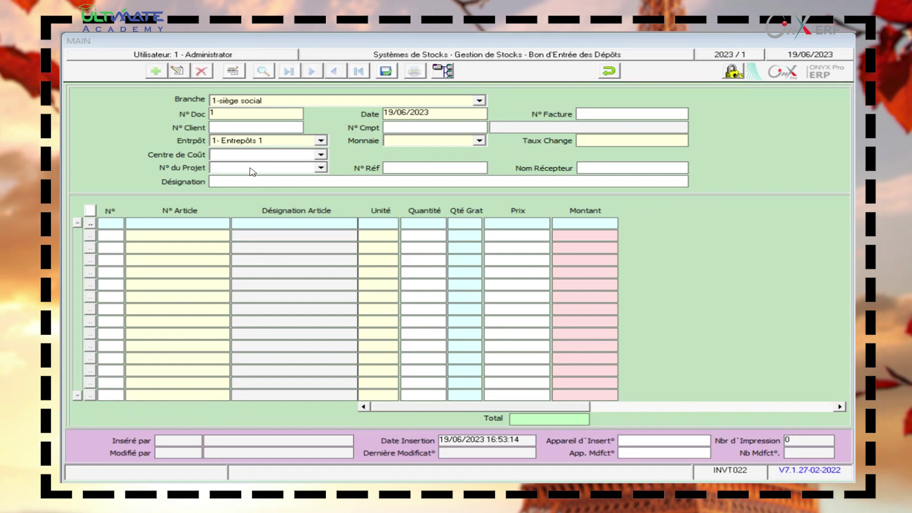
left_click(269, 169)
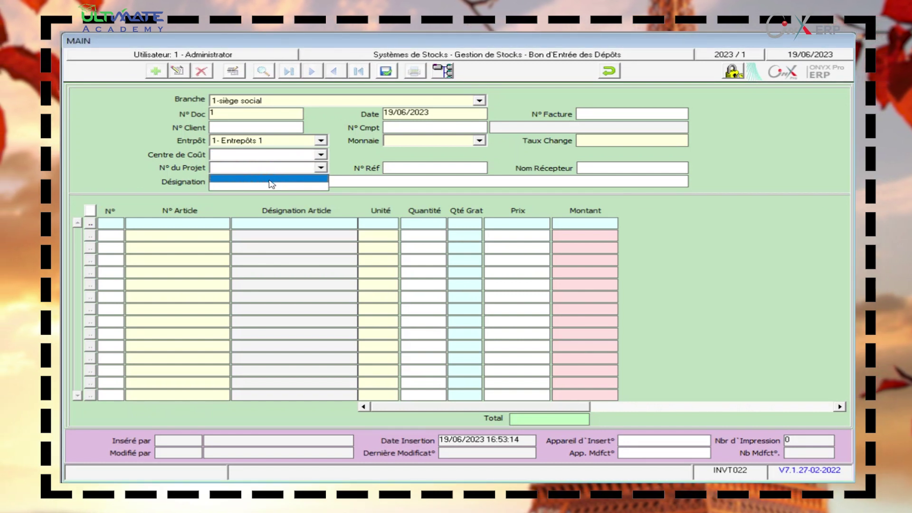
left_click(280, 184)
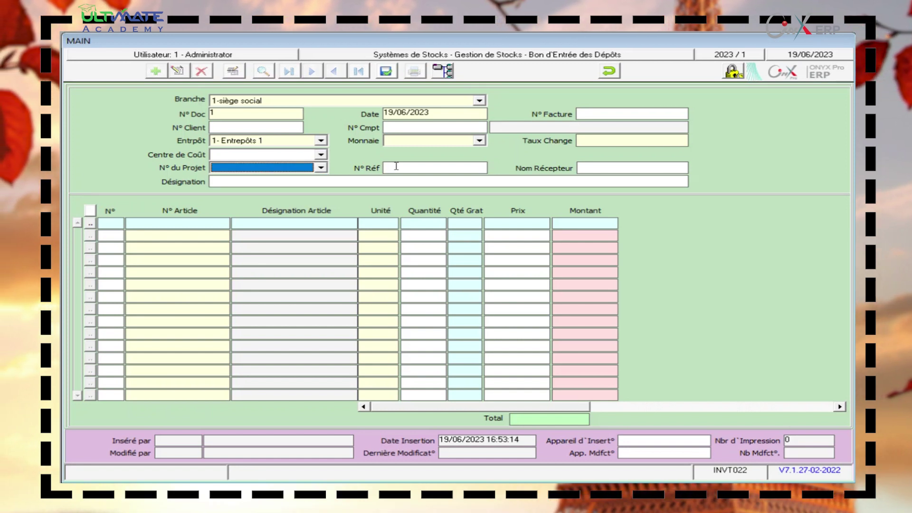
Browse the account list and the currency list of the depot entry voucher without choosing a value
left_click(394, 130)
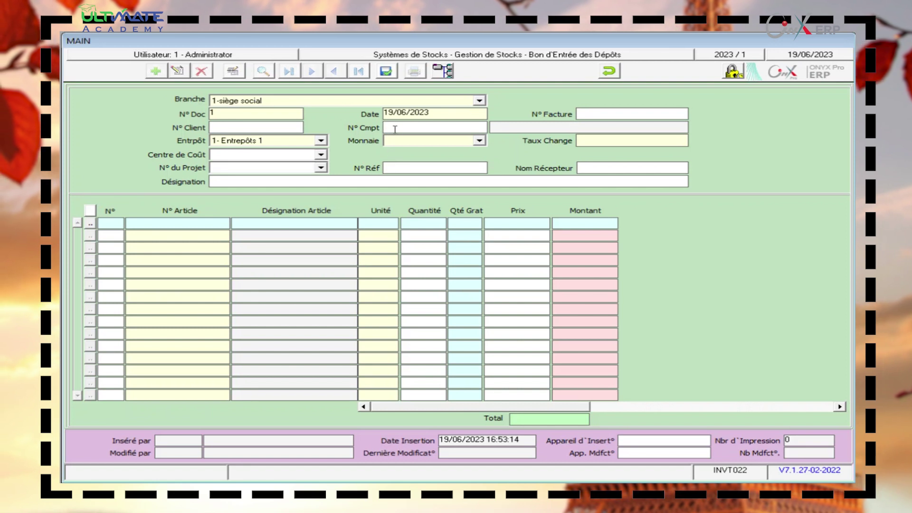
double_click(395, 129)
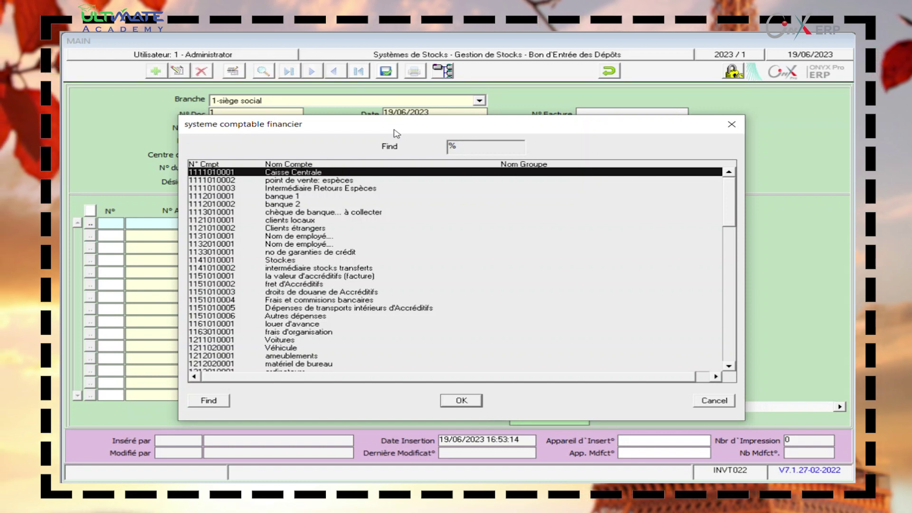
left_click(741, 130)
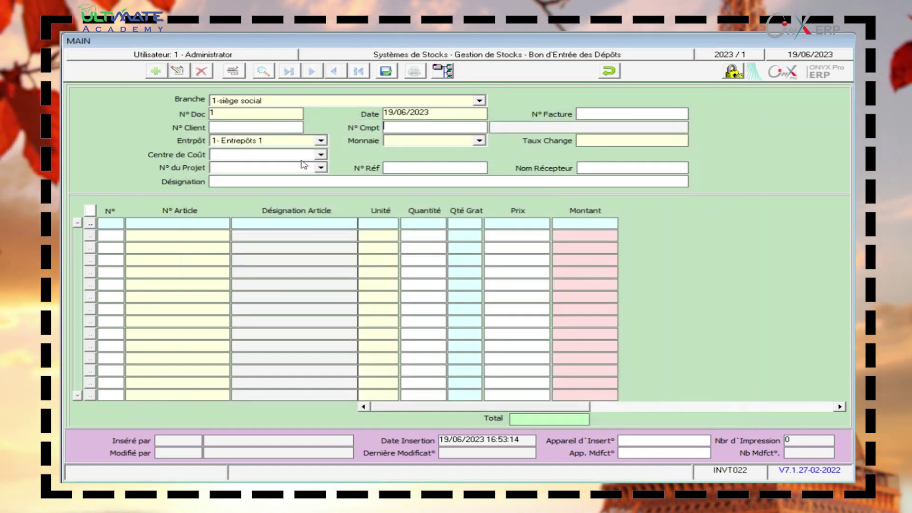
left_click(418, 141)
left_click_drag(480, 210, 480, 151)
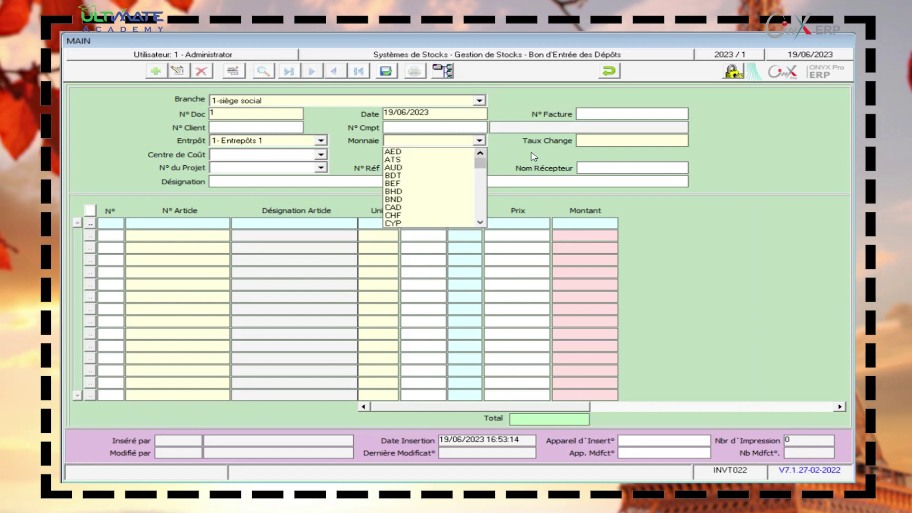
left_click(531, 157)
left_click(592, 116)
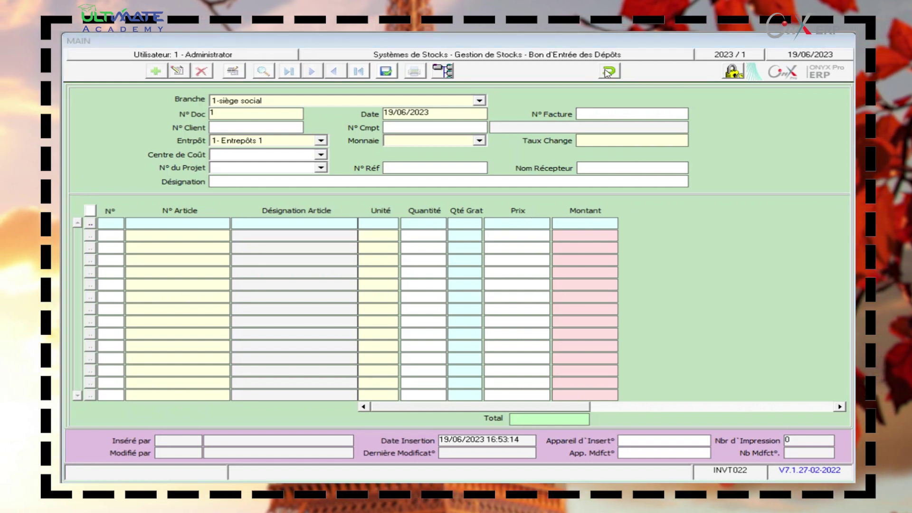
Discard the unsaved depot entry voucher and close its form
key("Escape")
left_click(440, 290)
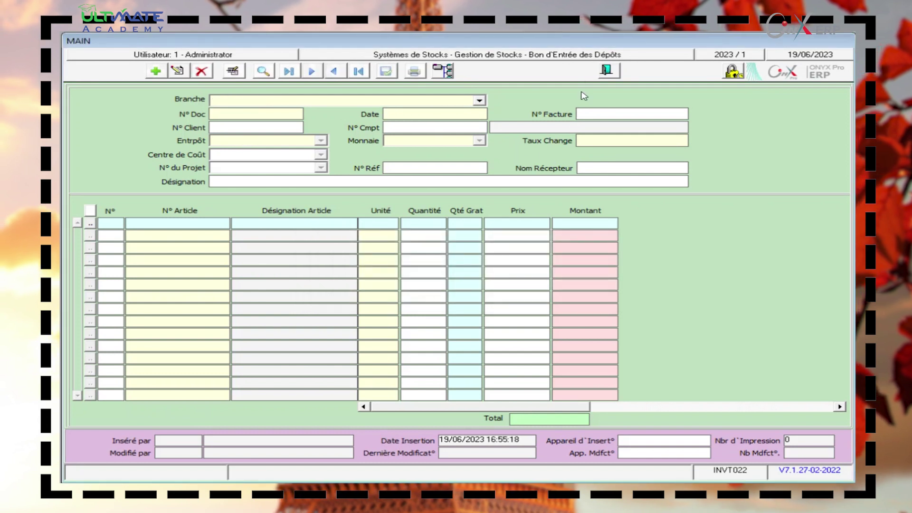
left_click(606, 71)
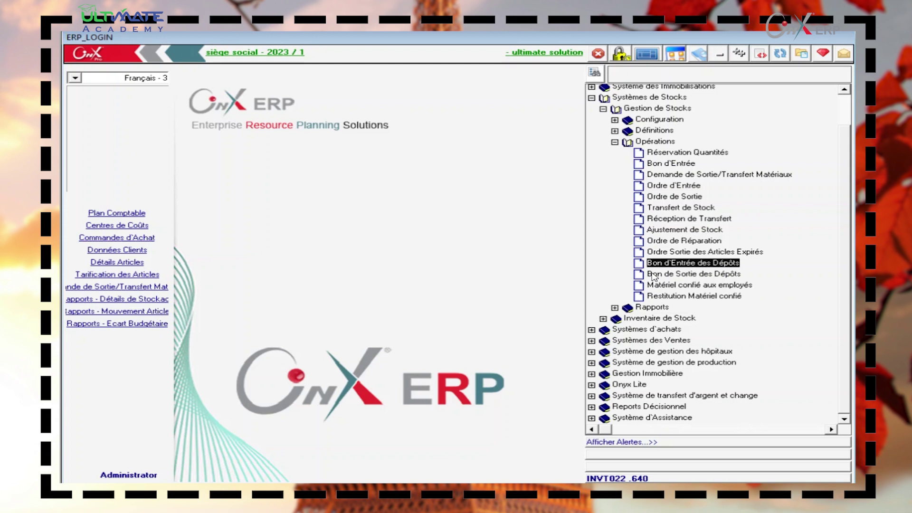
Open the Bon de Sortie des Dépôts form and start a new voucher for branch 1-siège social
double_click(654, 275)
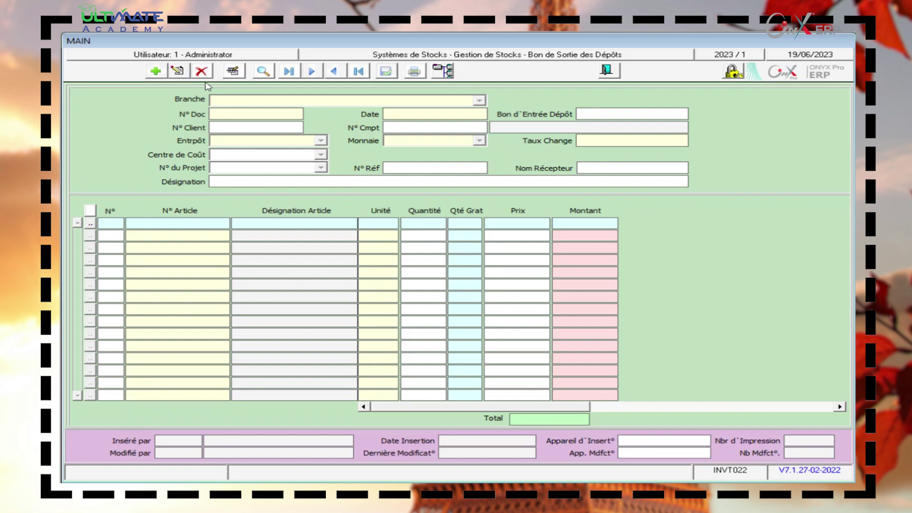
left_click(152, 72)
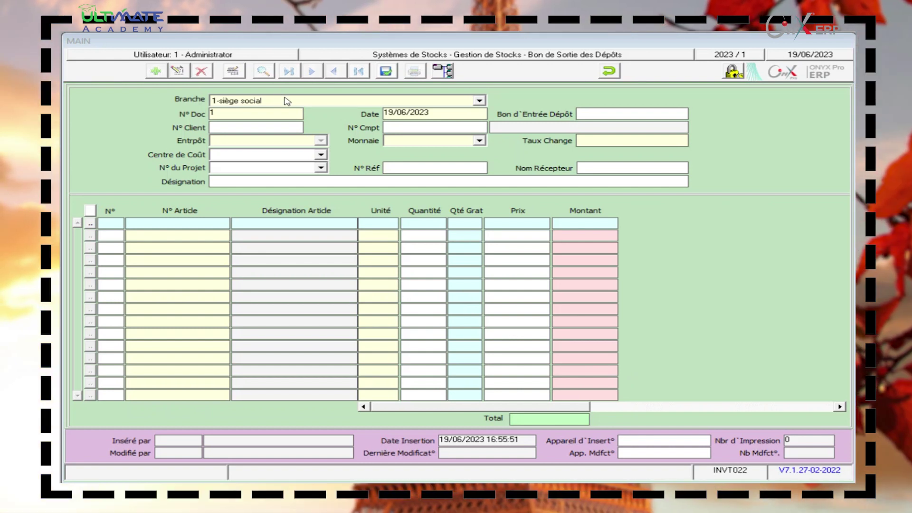
left_click(284, 98)
left_click(285, 106)
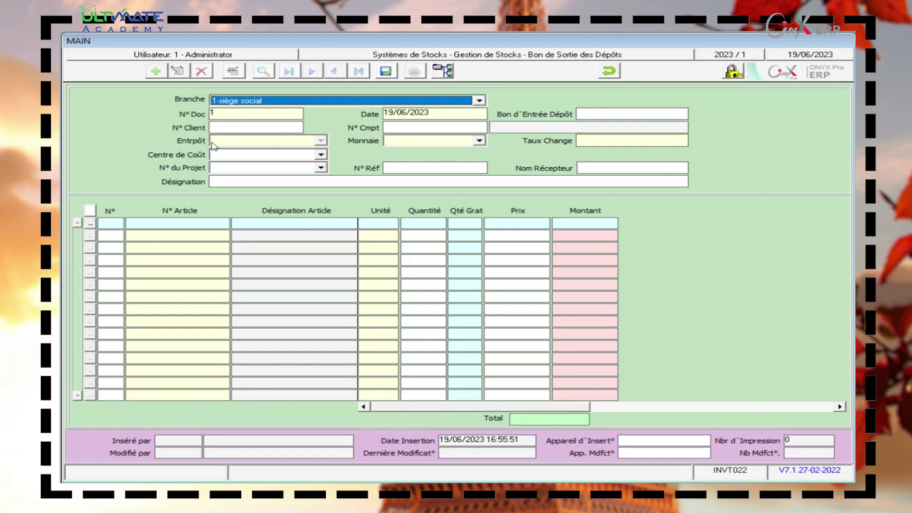
Set the depot issue voucher's currency to EGP with the project left blank, and move into its first article line
left_click(302, 169)
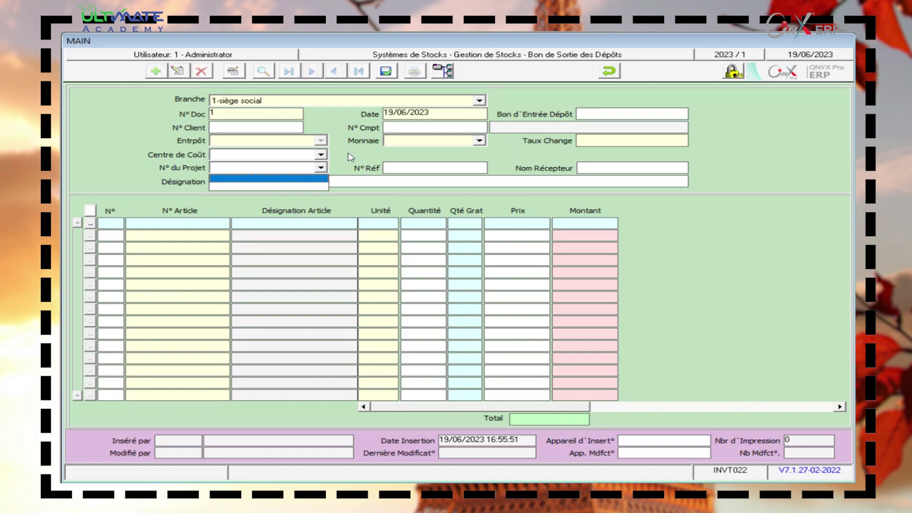
key("Return")
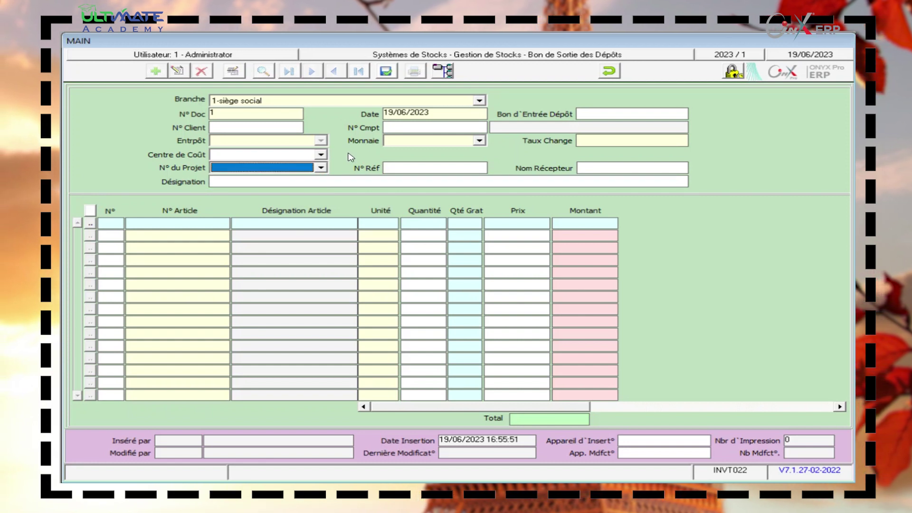
left_click(420, 142)
scroll(465, 207, "up", 20)
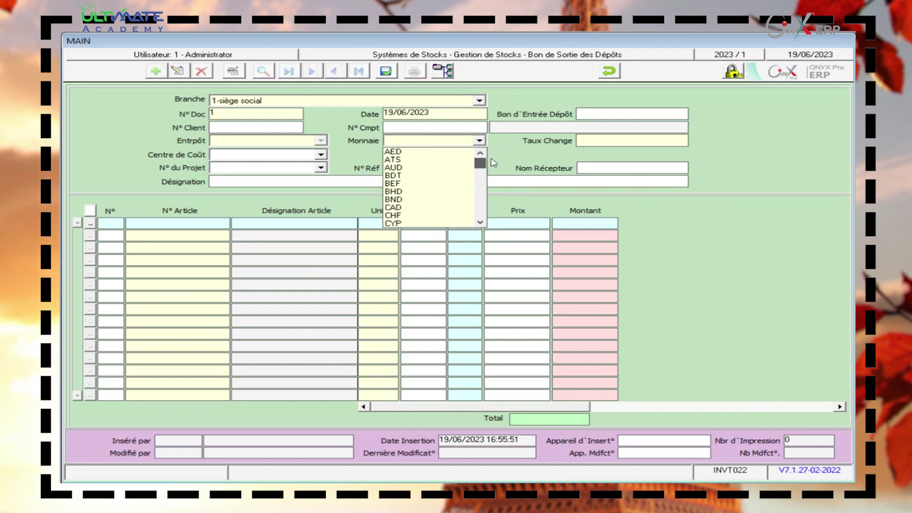
scroll(431, 202, "down", 3)
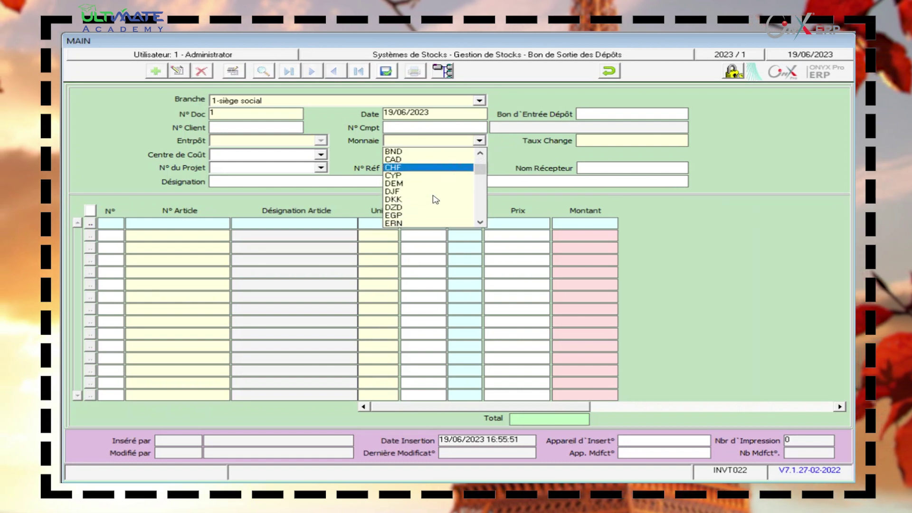
left_click(420, 198)
left_click(419, 169)
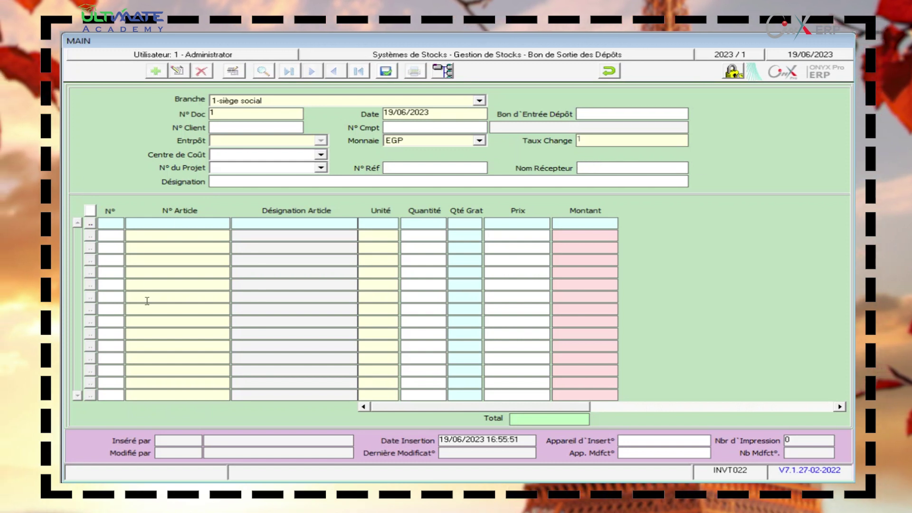
left_click(186, 227)
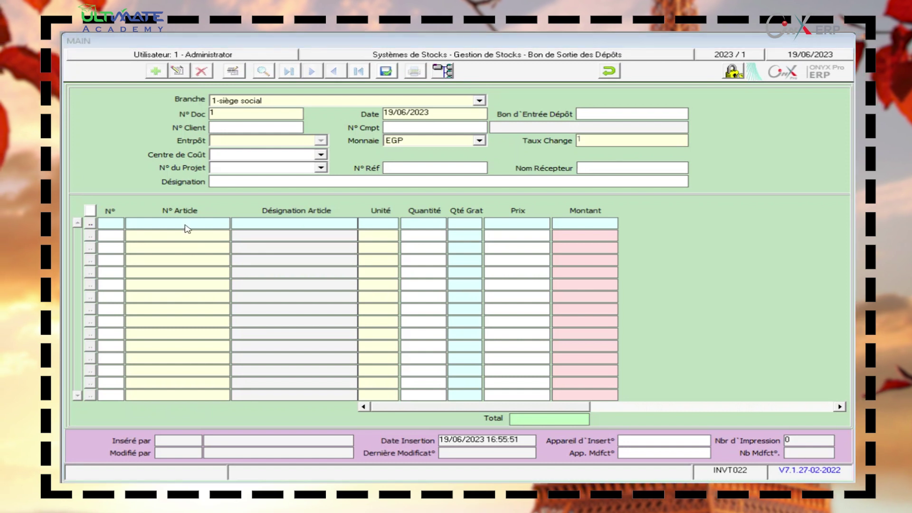
left_click(600, 240)
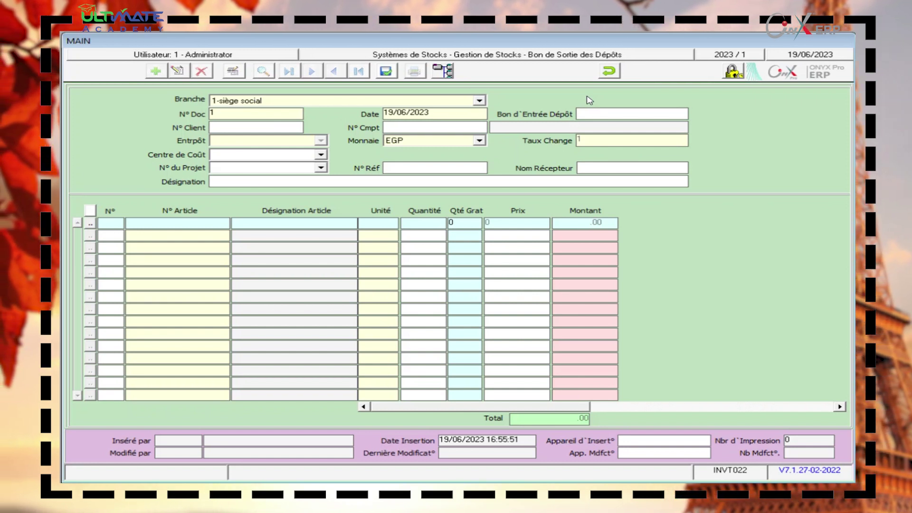
Discard the unsaved depot issue voucher and close its form
left_click(608, 72)
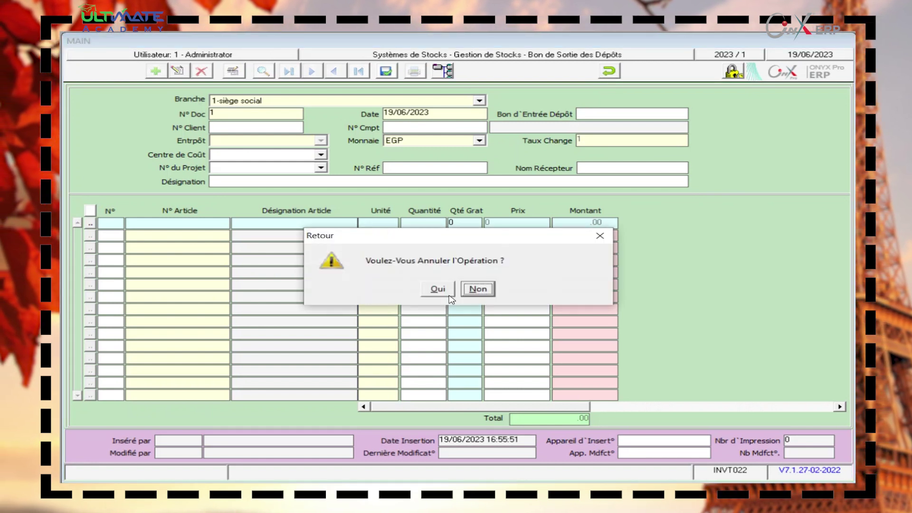
left_click(438, 289)
left_click(609, 71)
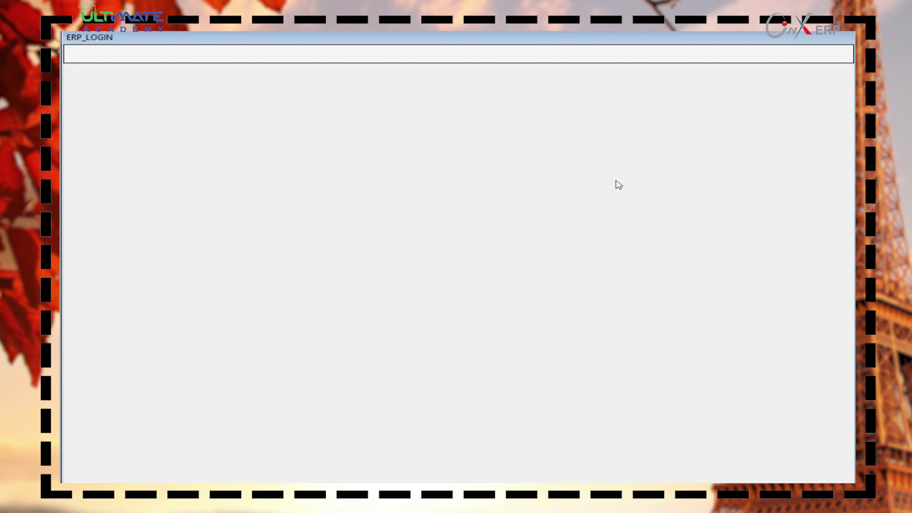